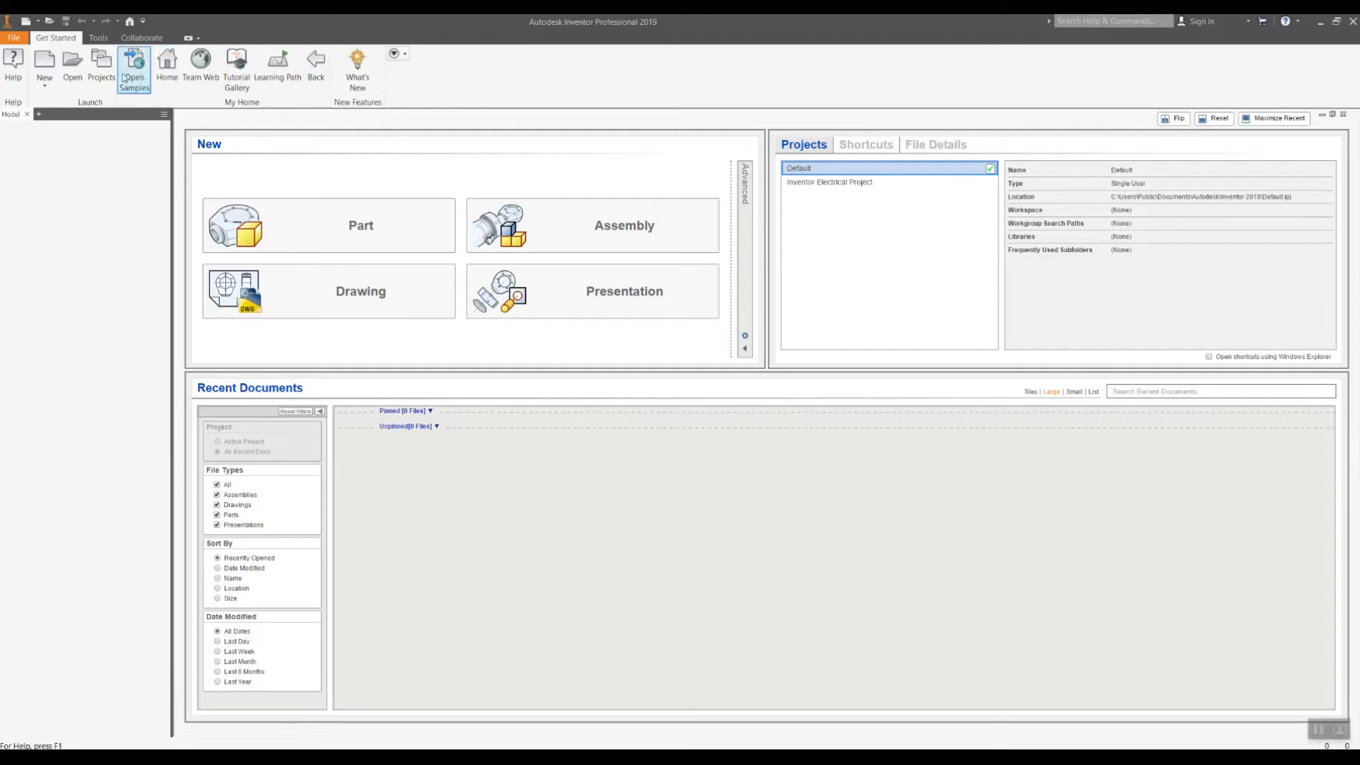
Create a new part from the English Standard (in).ipt template.
click(45, 67)
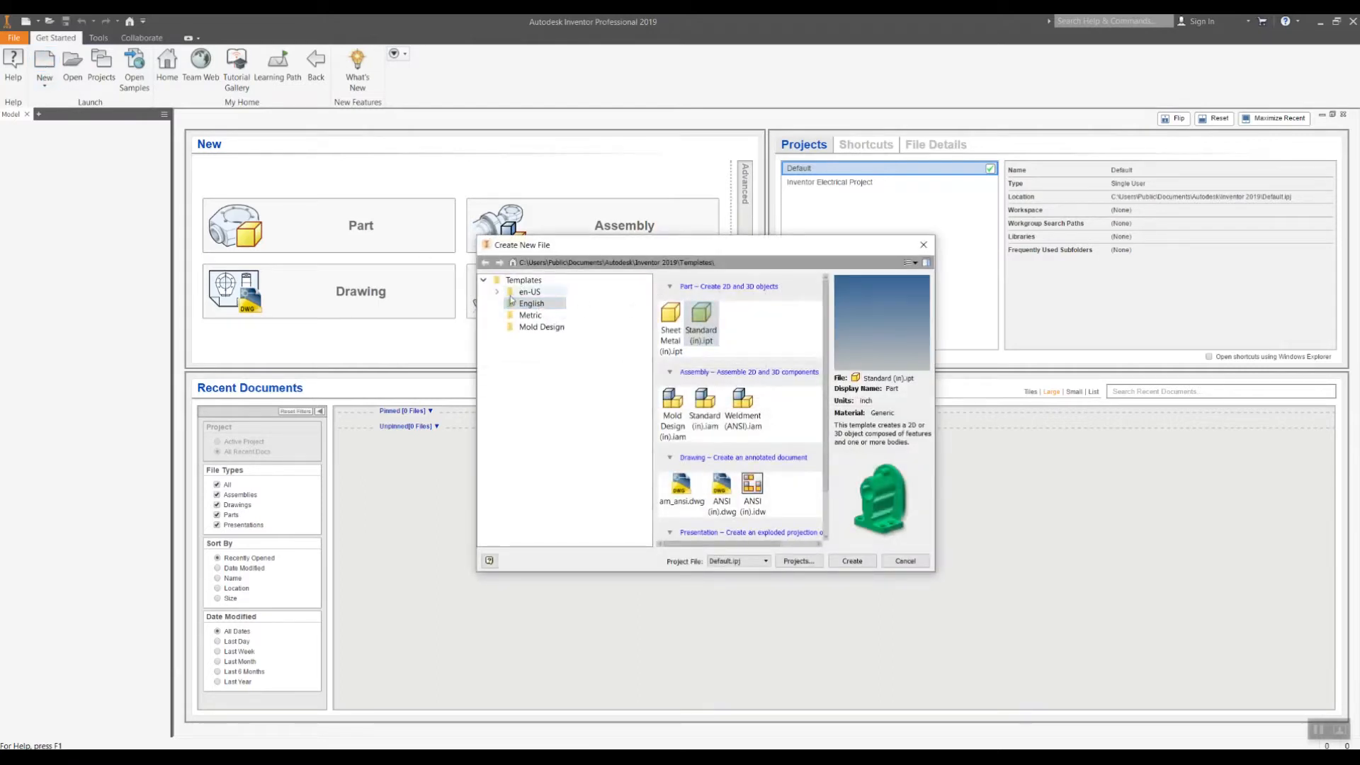
click(533, 305)
click(704, 323)
click(836, 561)
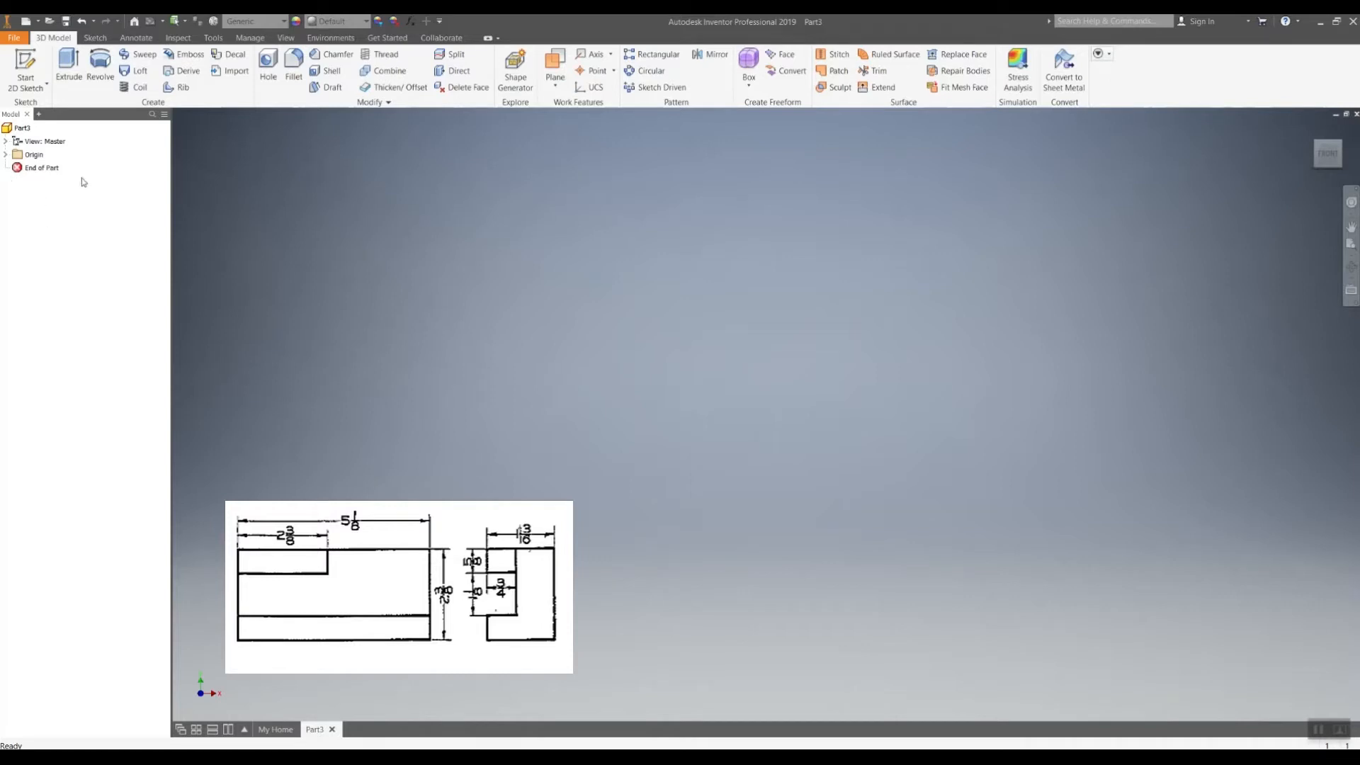
Make the YZ, XZ and XY origin planes visible.
click(6, 154)
click(43, 167)
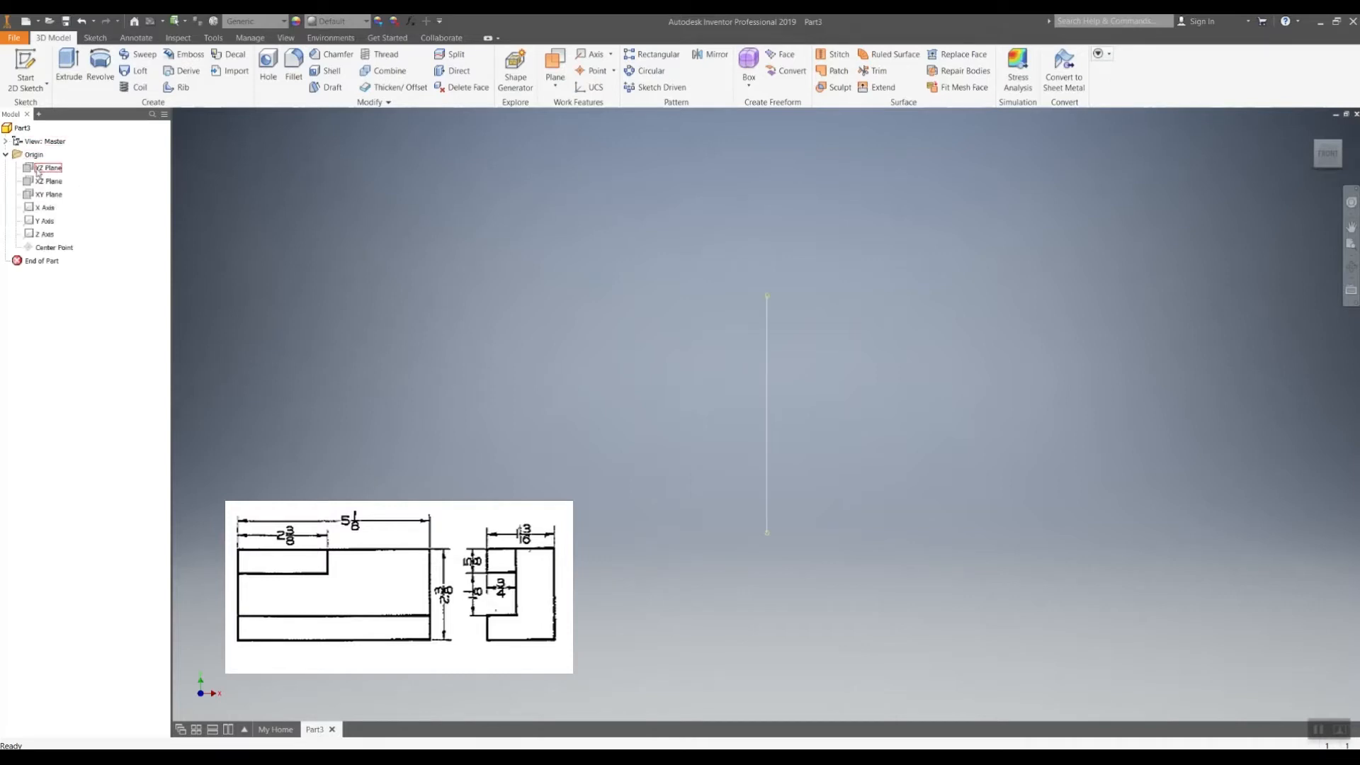
right_click(39, 169)
click(45, 182)
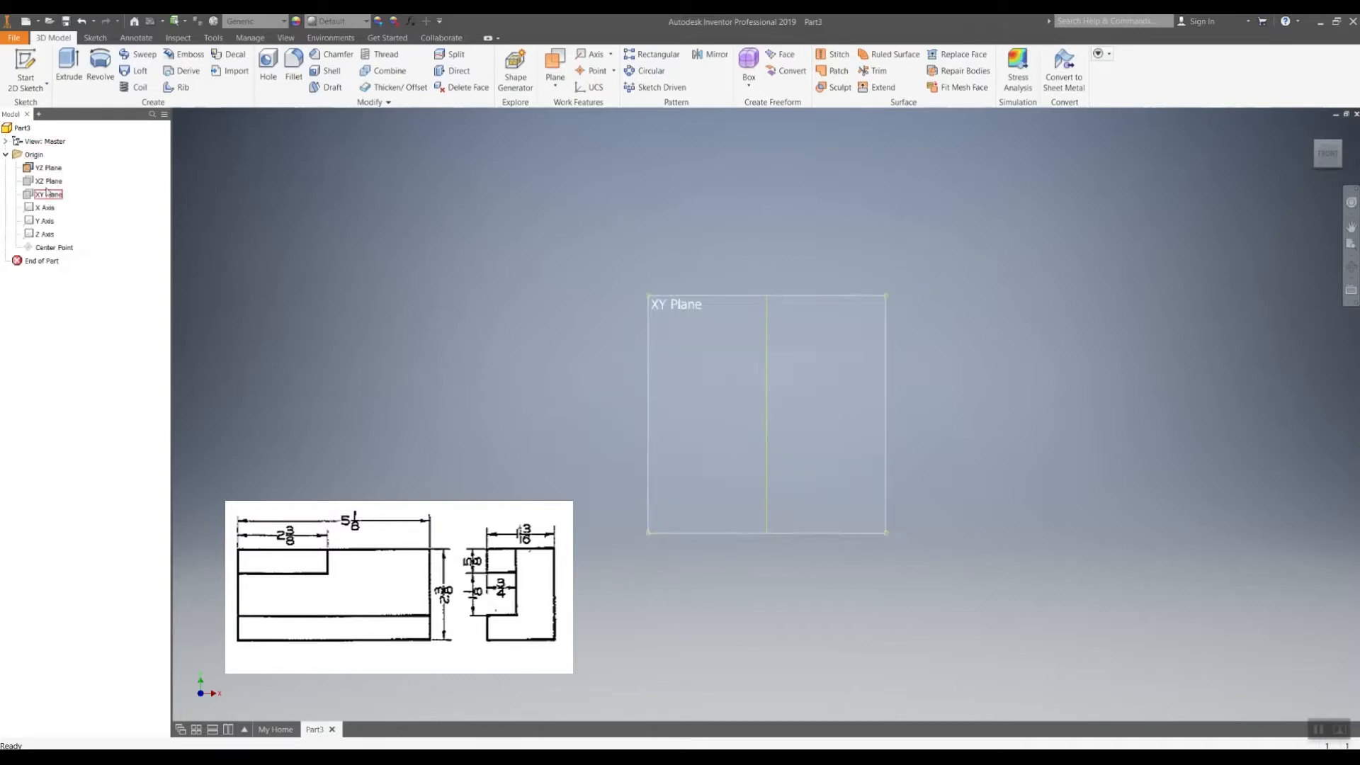
right_click(46, 182)
click(43, 194)
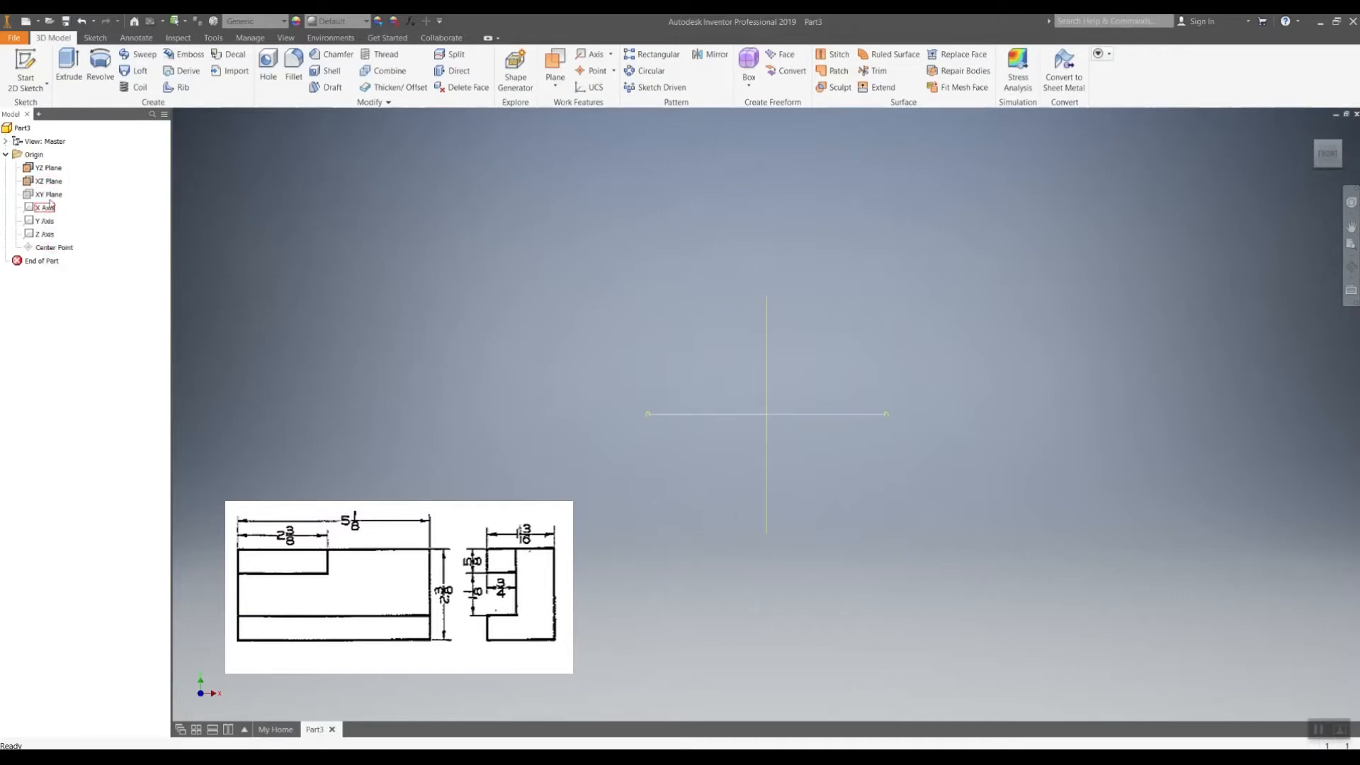
right_click(48, 195)
click(75, 263)
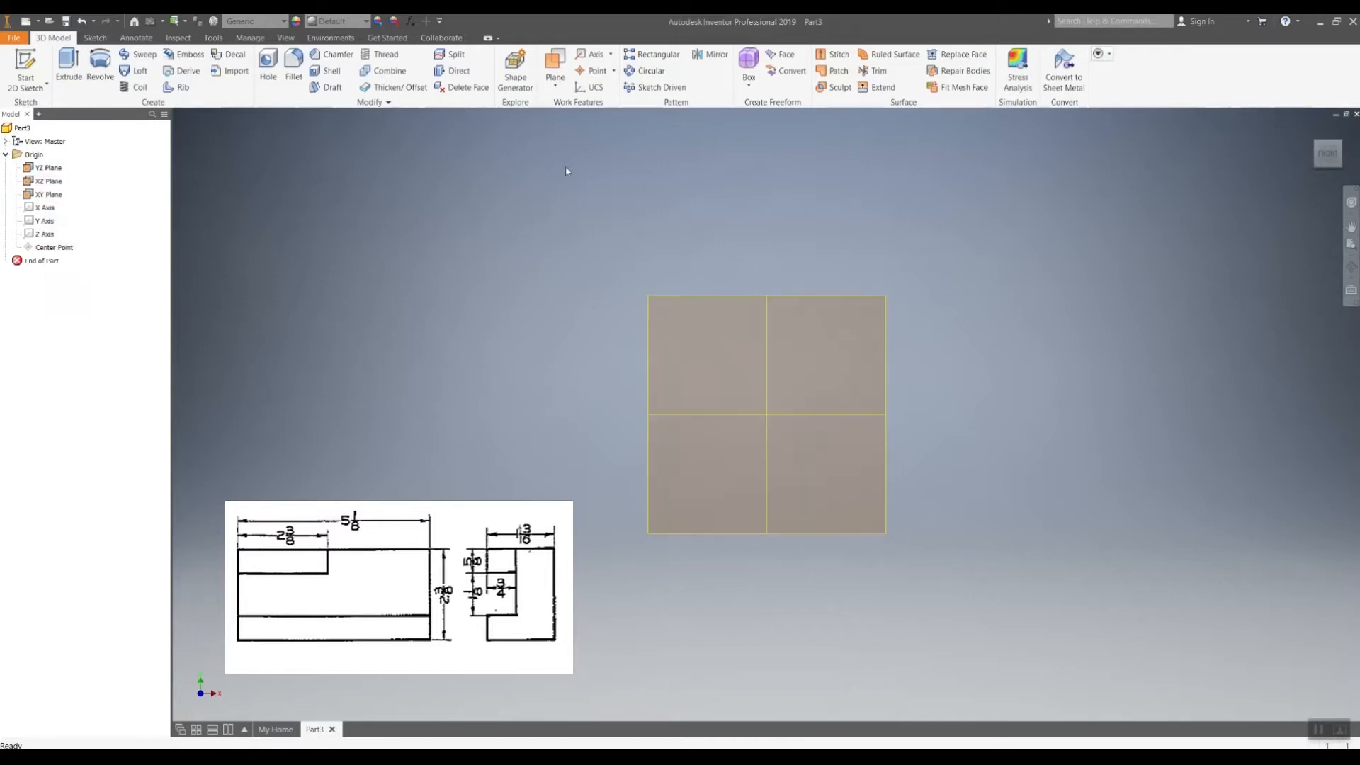
Start a 2D sketch on the YZ plane.
click(1334, 165)
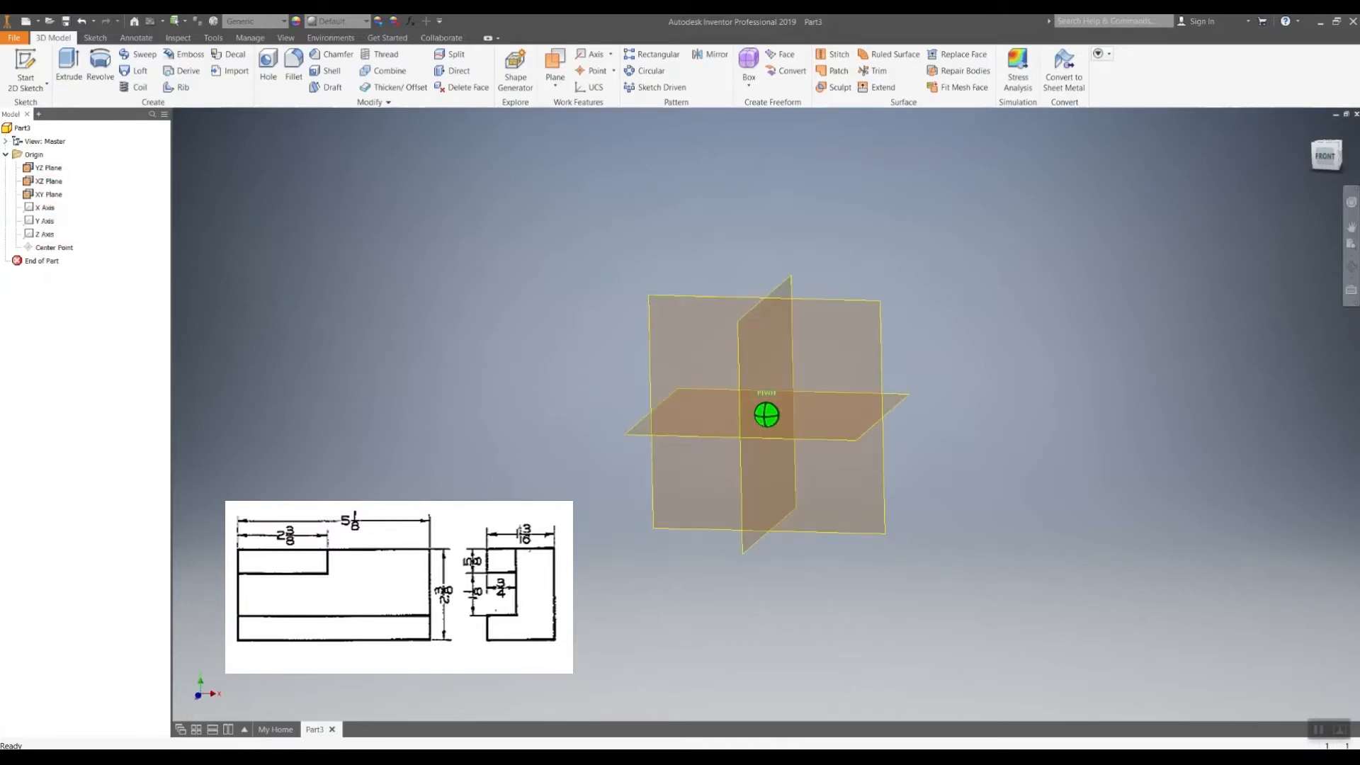
click(1320, 157)
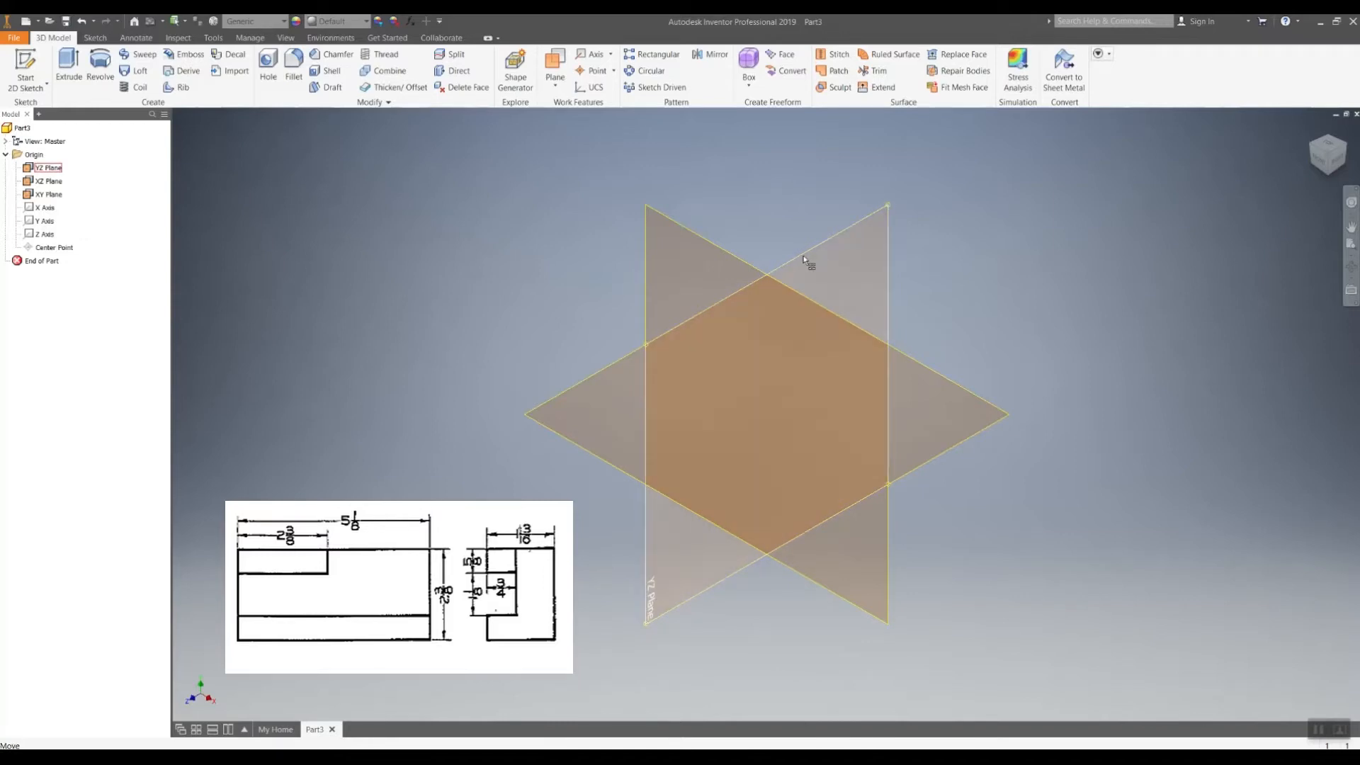
click(26, 62)
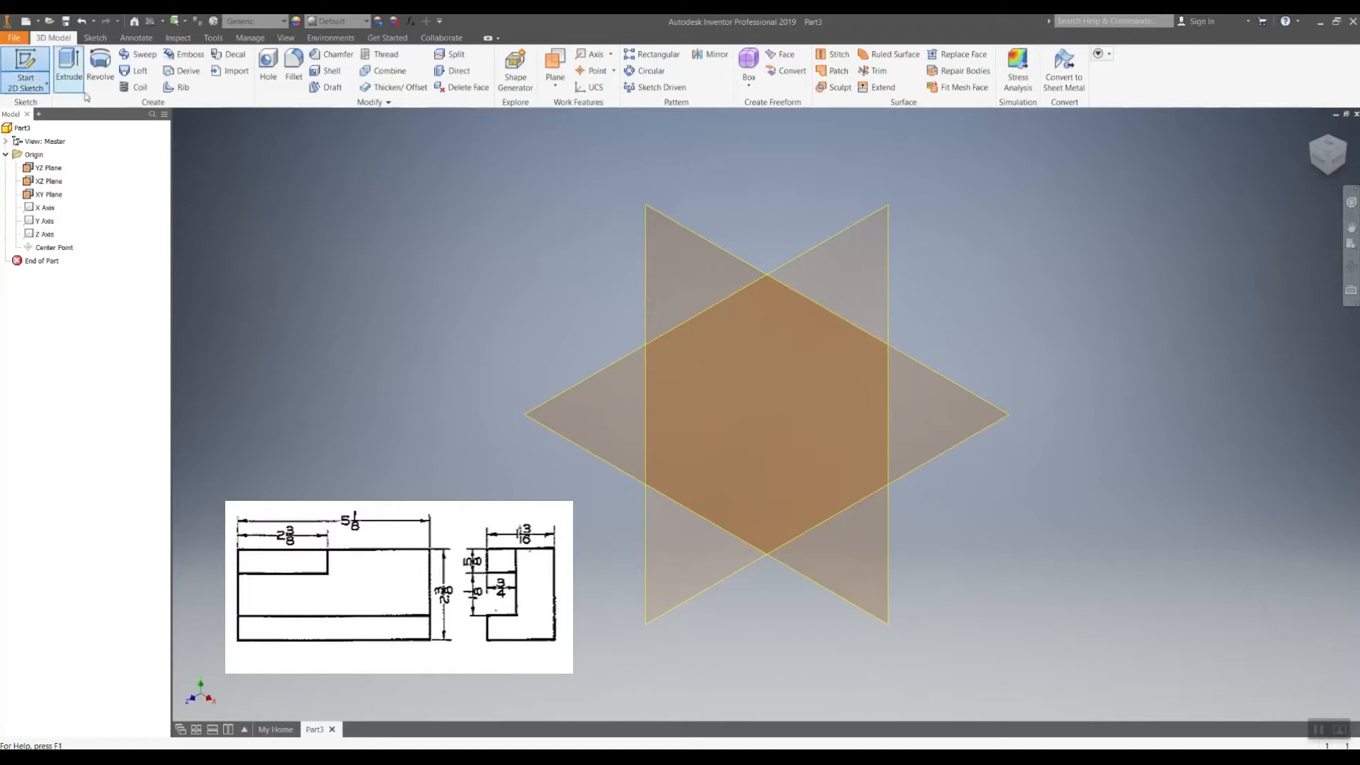
click(803, 261)
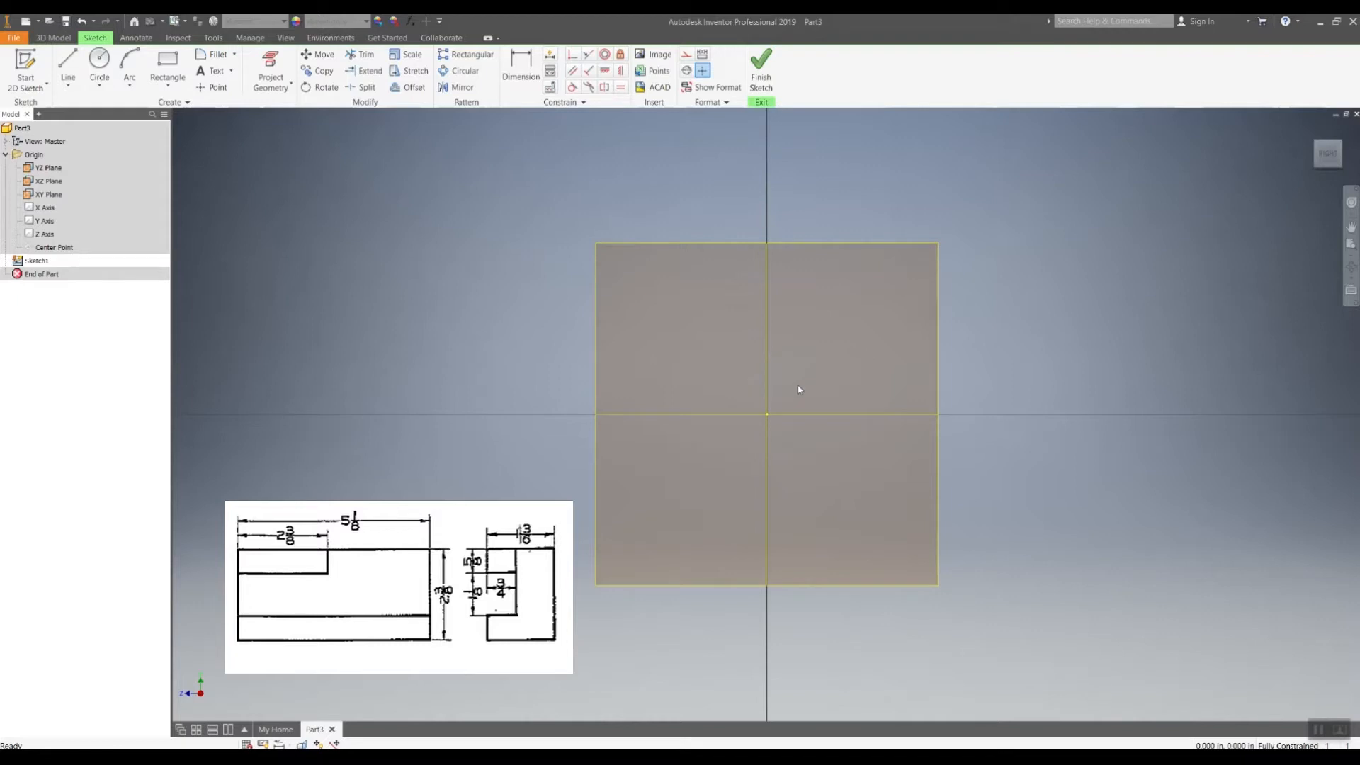
Sketch the profile's base line 1.813 in from the origin, a 2.375 in vertical side, and a horizontal top edge back to the vertical axis.
click(68, 69)
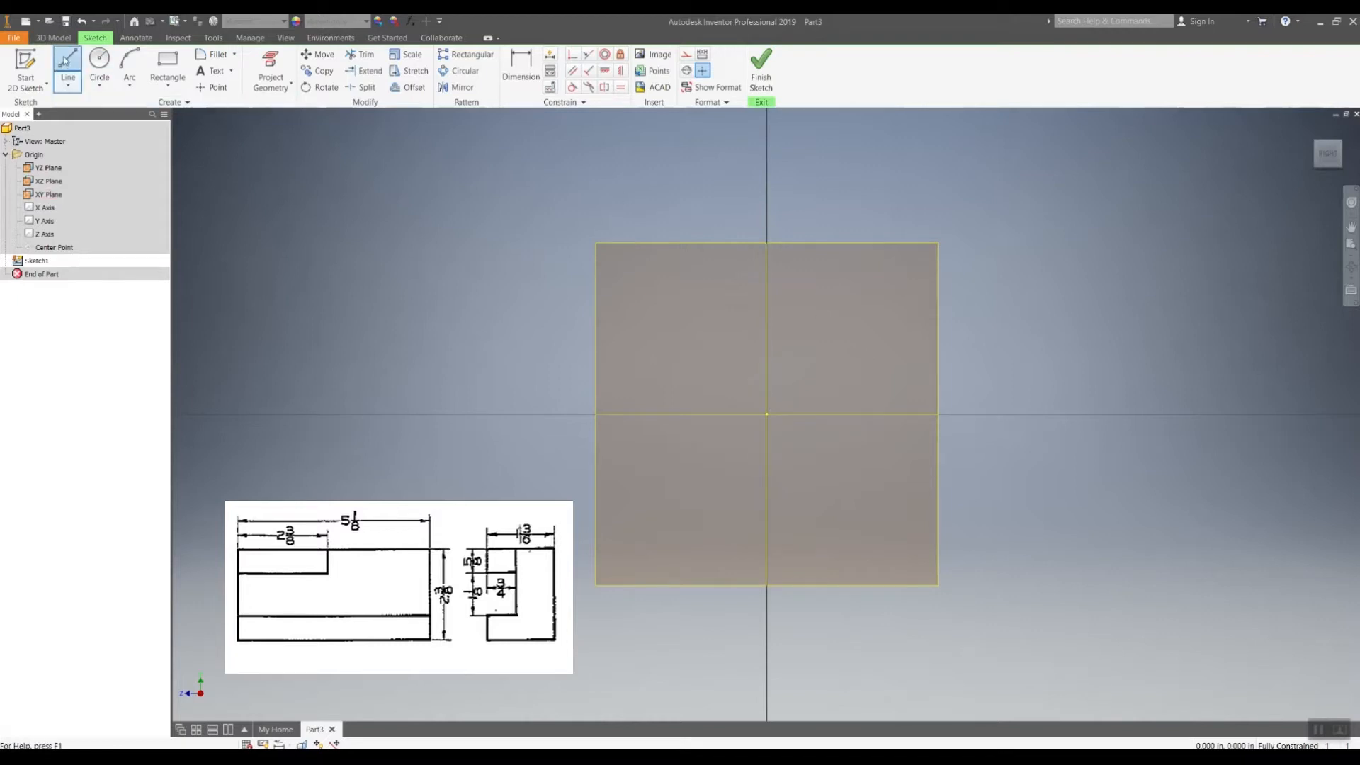
click(767, 414)
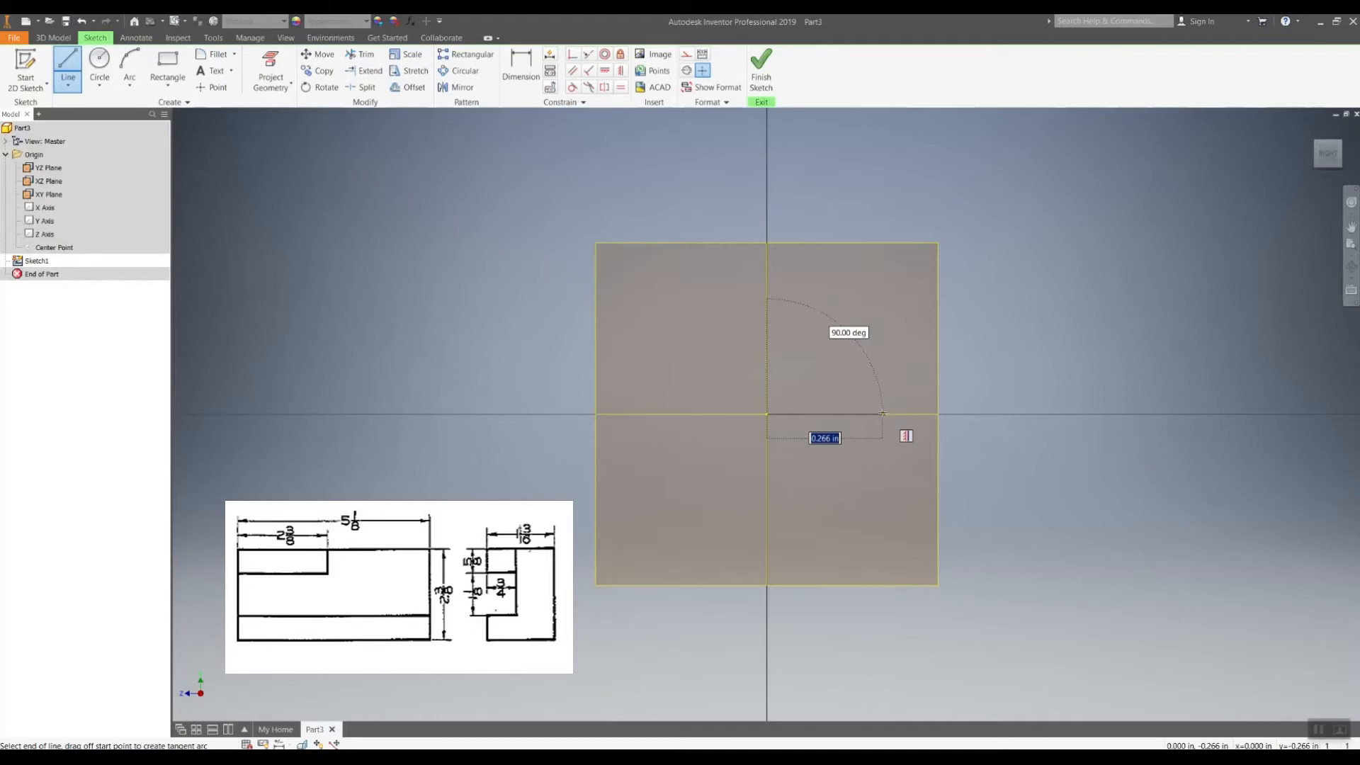
text(1)
text(.813)
key(Return)
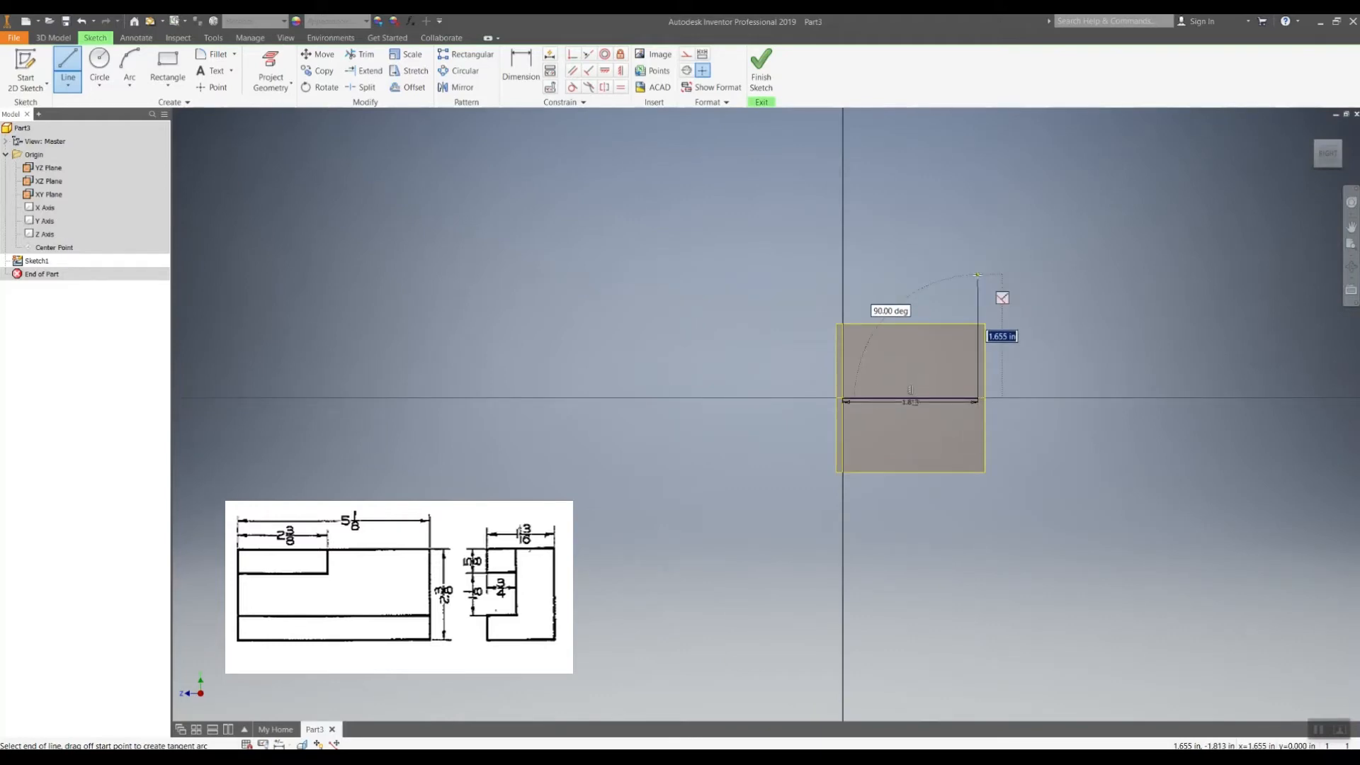
text(2.375)
key(Return)
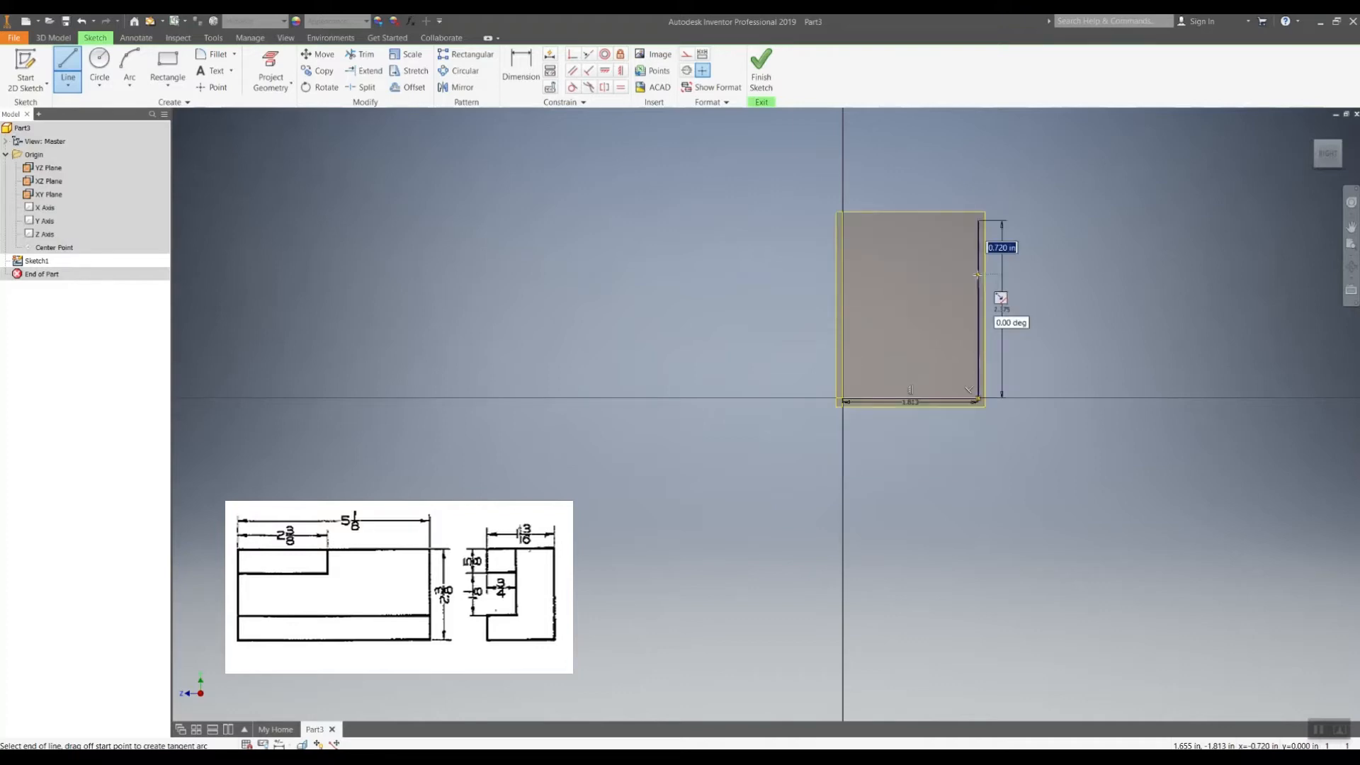
click(843, 221)
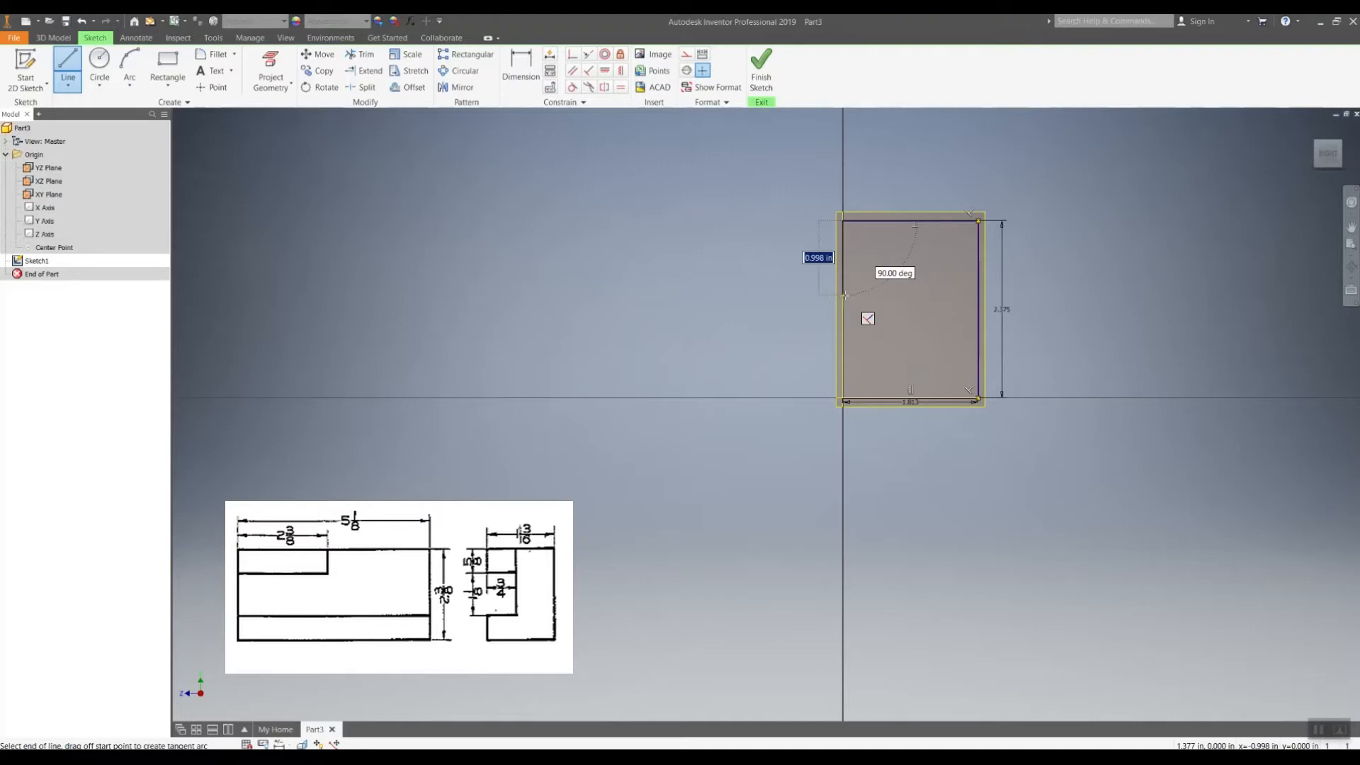
Complete the C-shaped profile with lines 0.625 in down, 0.75 in inward and 1.125 in down, return to the axis and close at the origin.
text(.625)
key(Return)
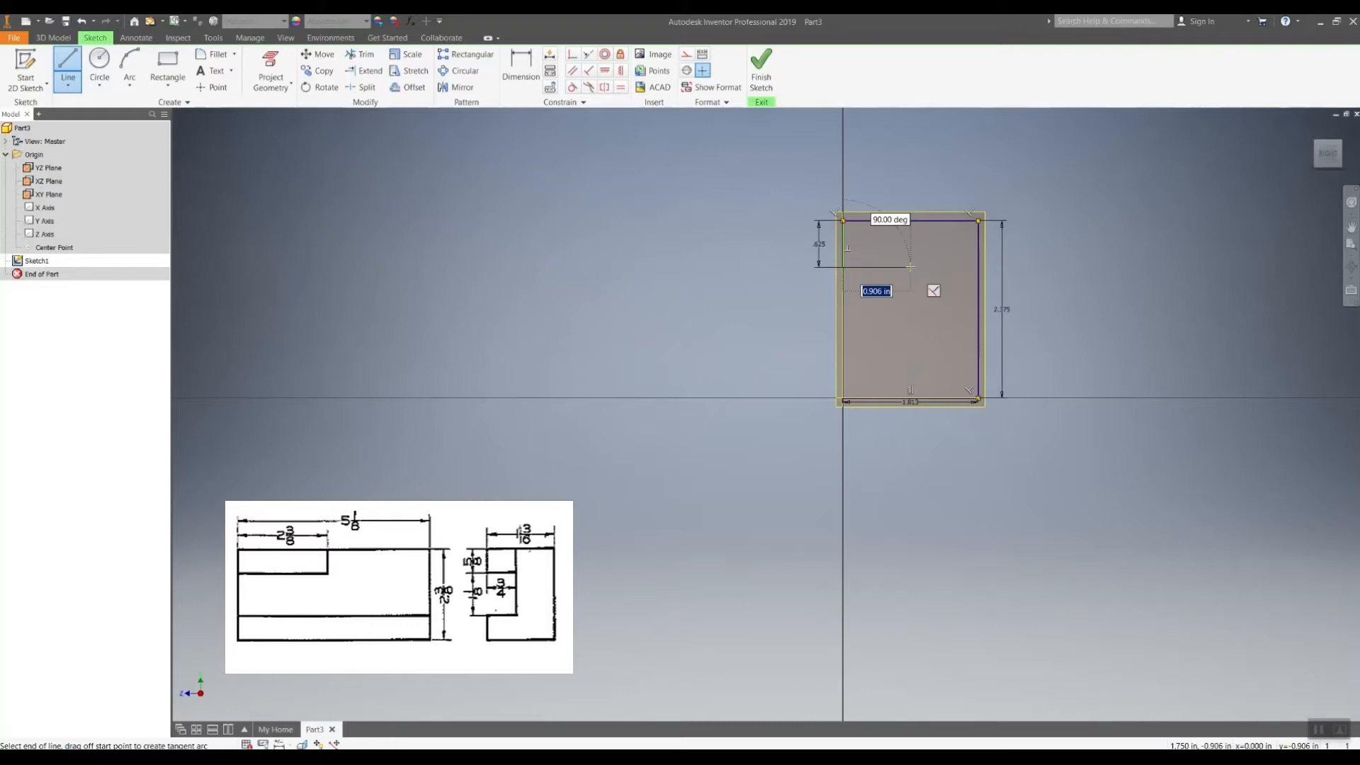
text(.75)
key(Return)
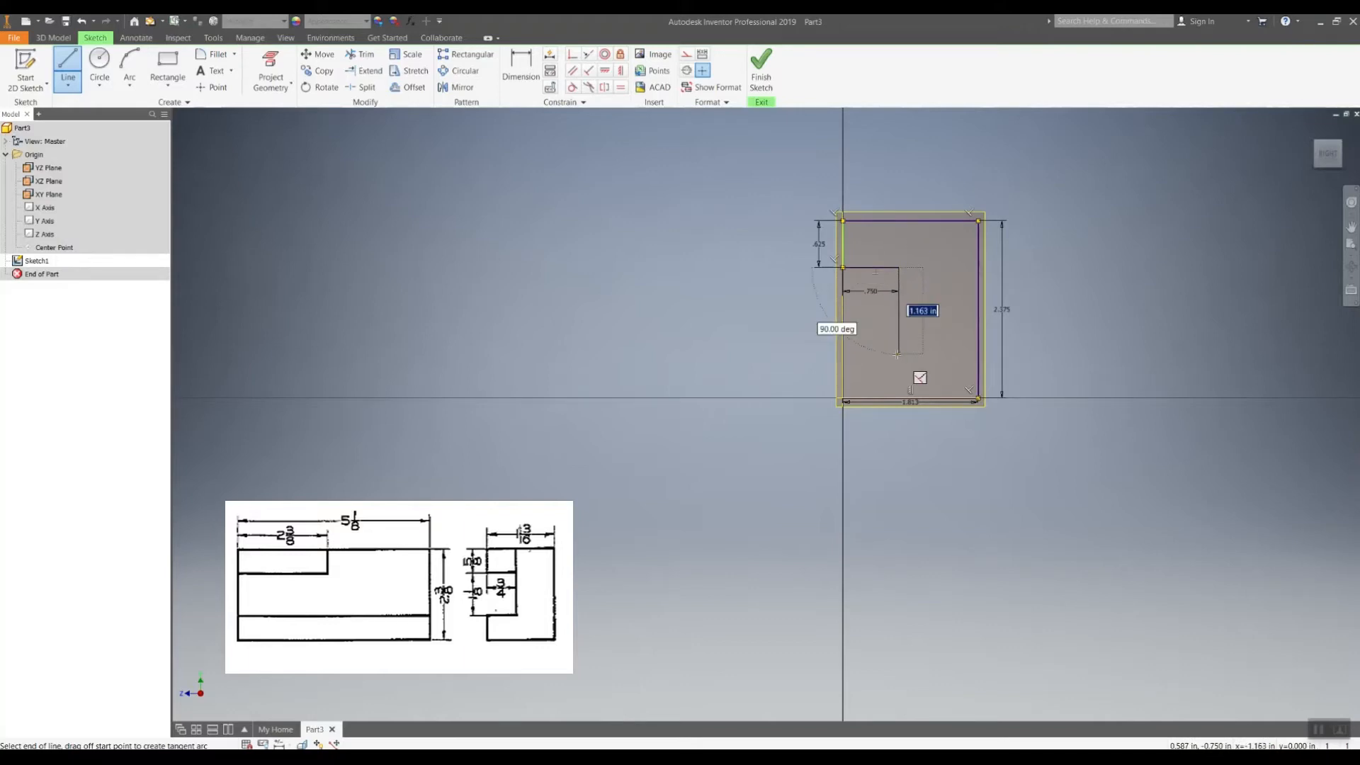
text(1.125)
key(Return)
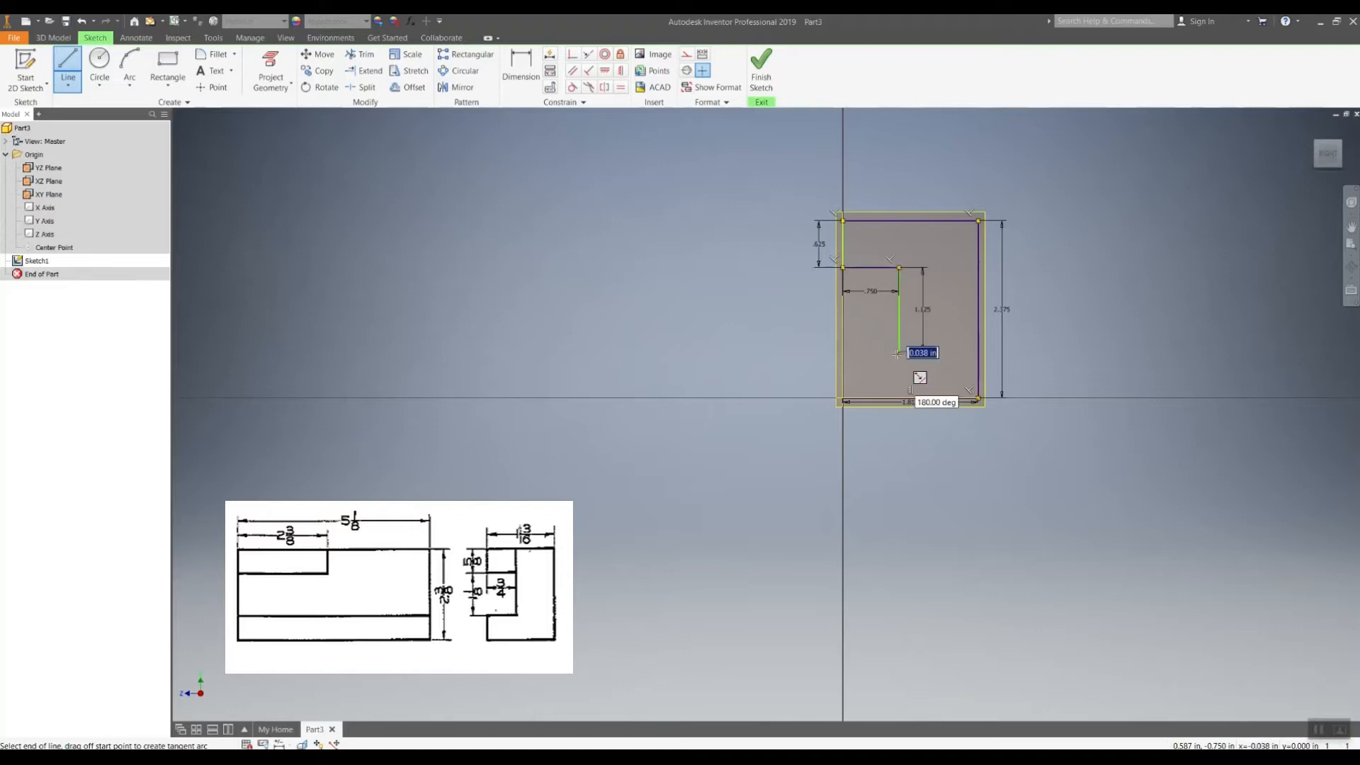
click(843, 352)
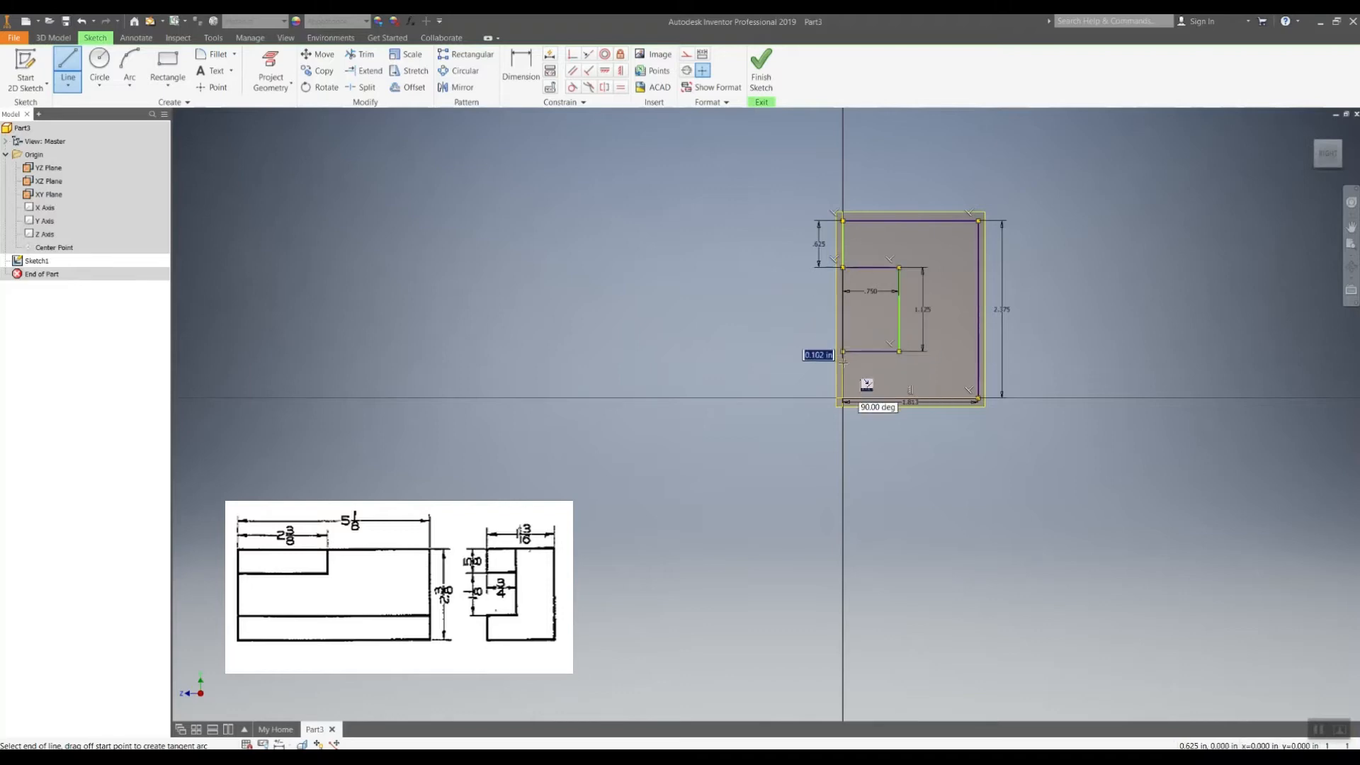
click(844, 399)
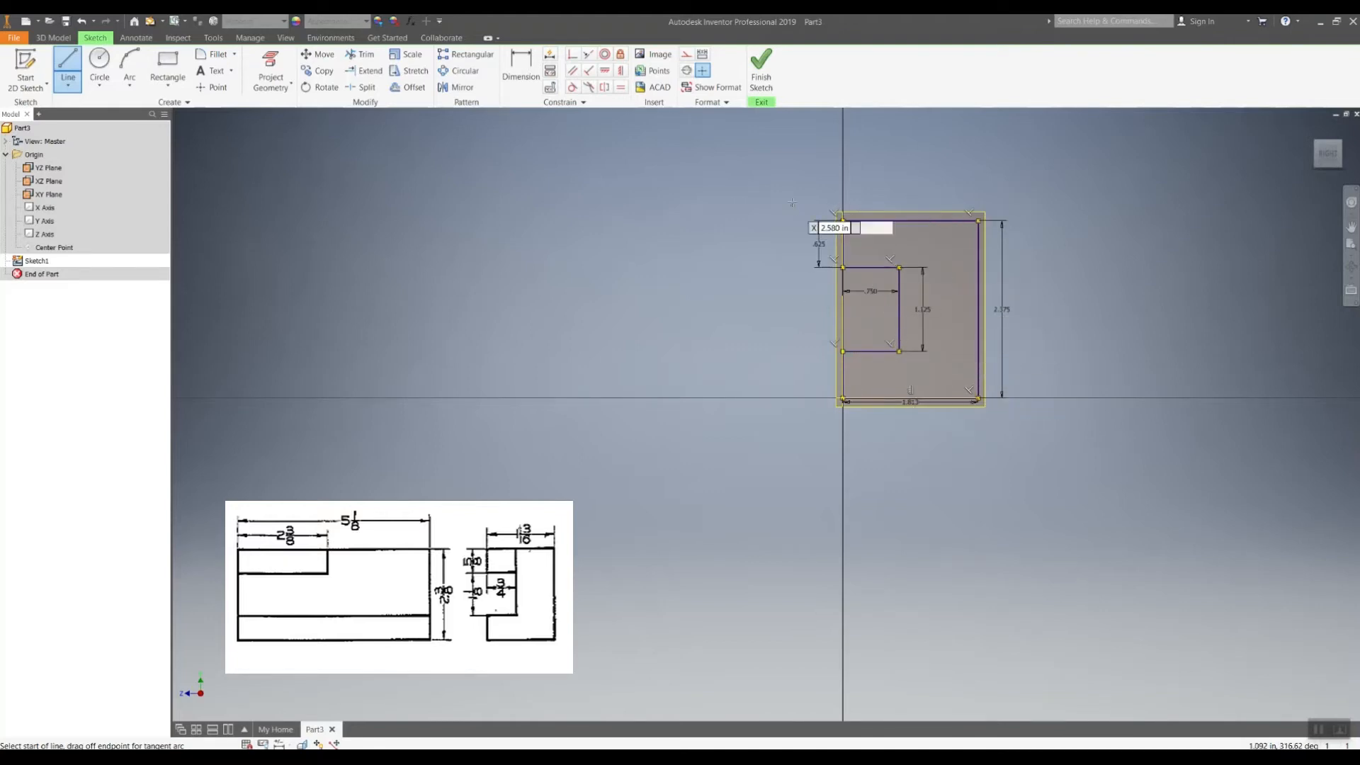
Finish the sketch and extrude the C-shaped profile 5.125 in.
click(761, 69)
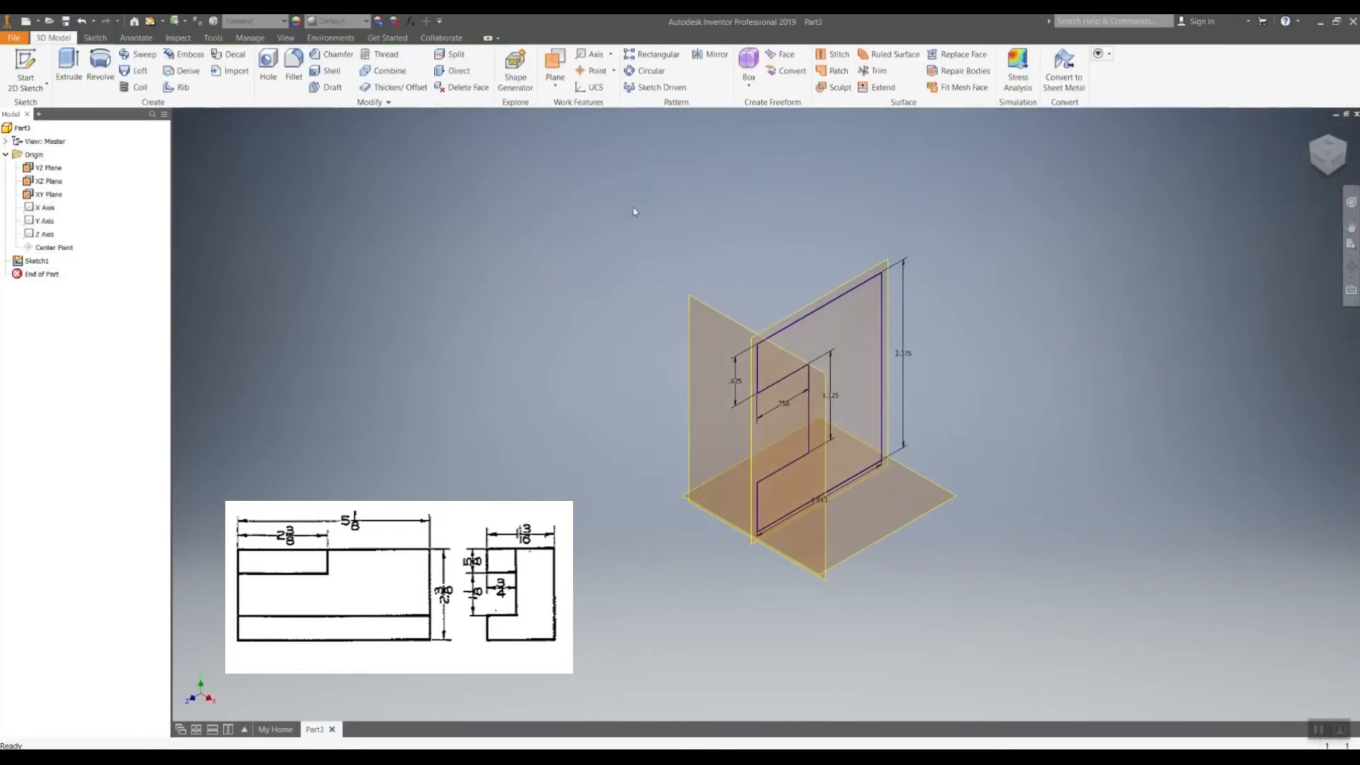
click(69, 67)
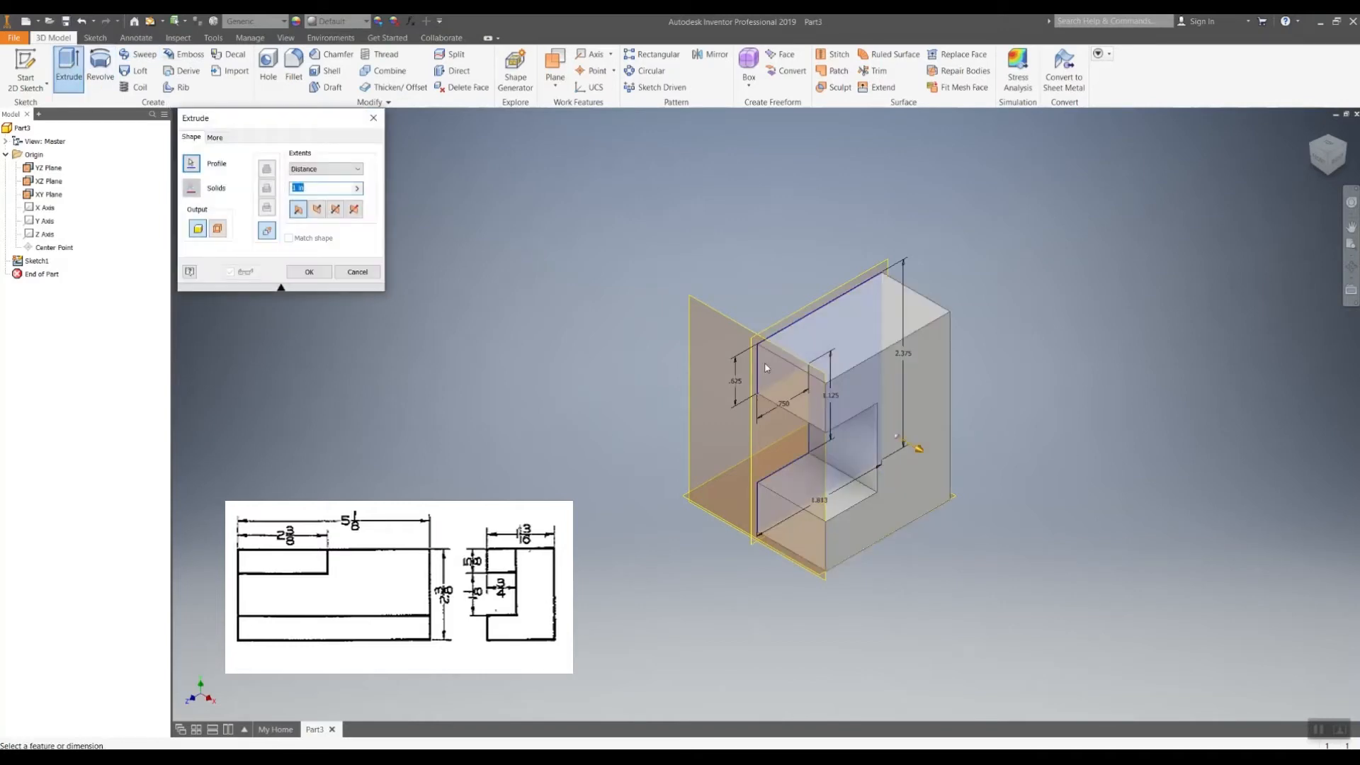
text(5.125)
key(Return)
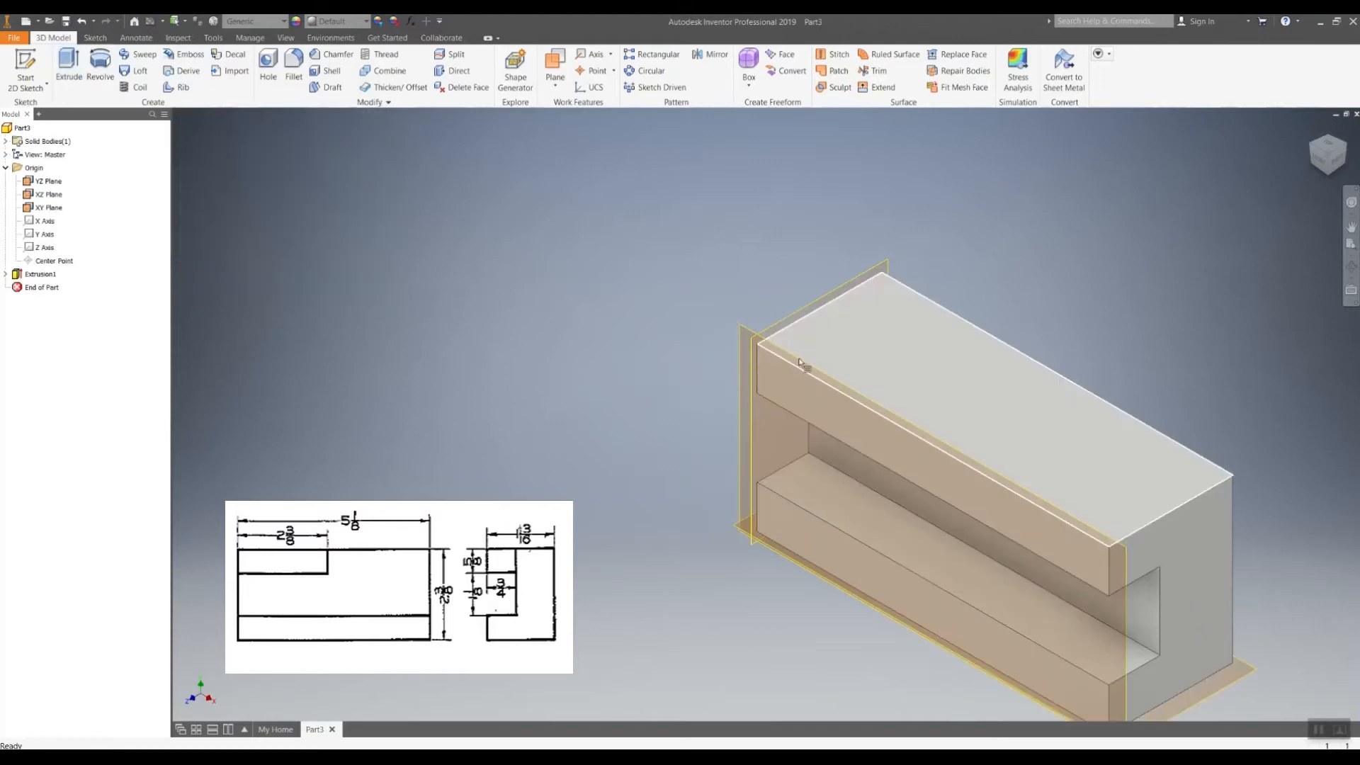
Start a new 2D sketch on the upper front face of the extruded block.
middle_drag(1039, 435, 794, 328)
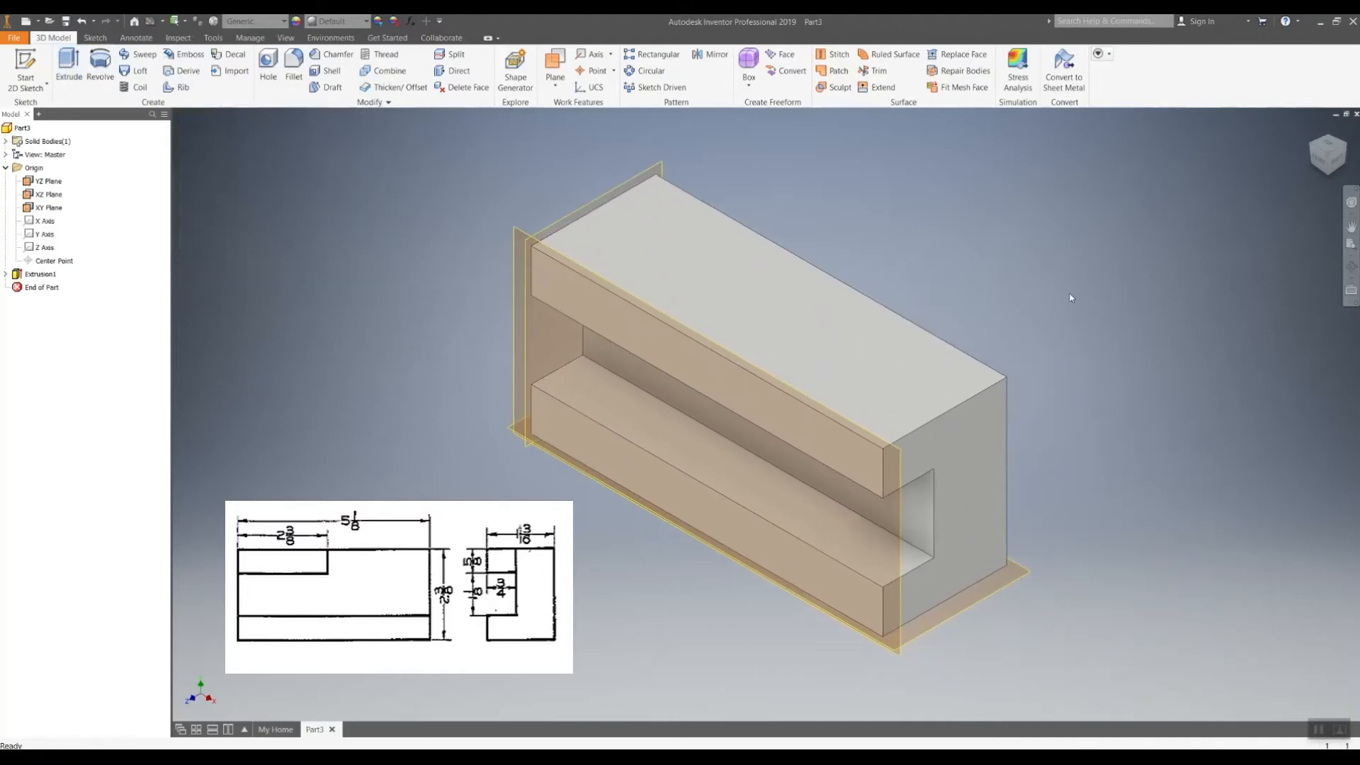
click(1337, 168)
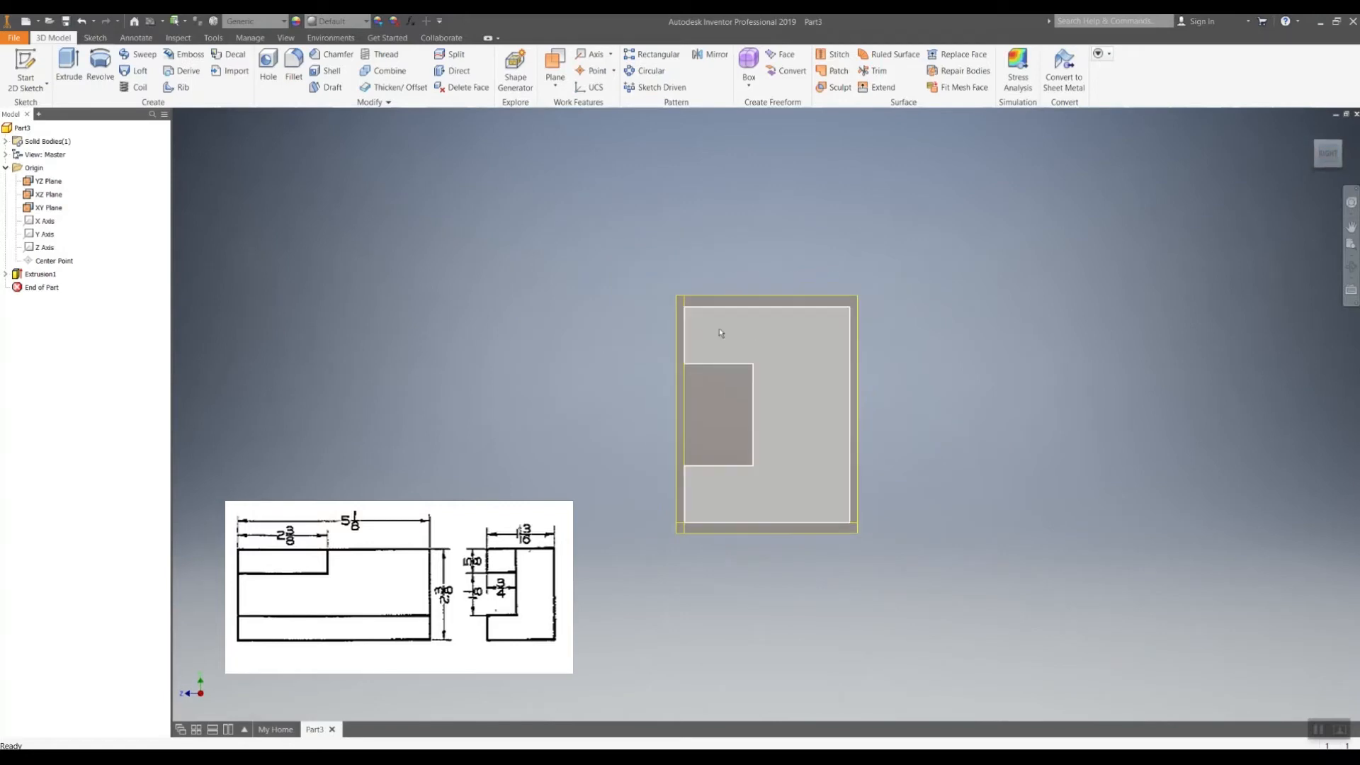
drag(1322, 154, 1335, 156)
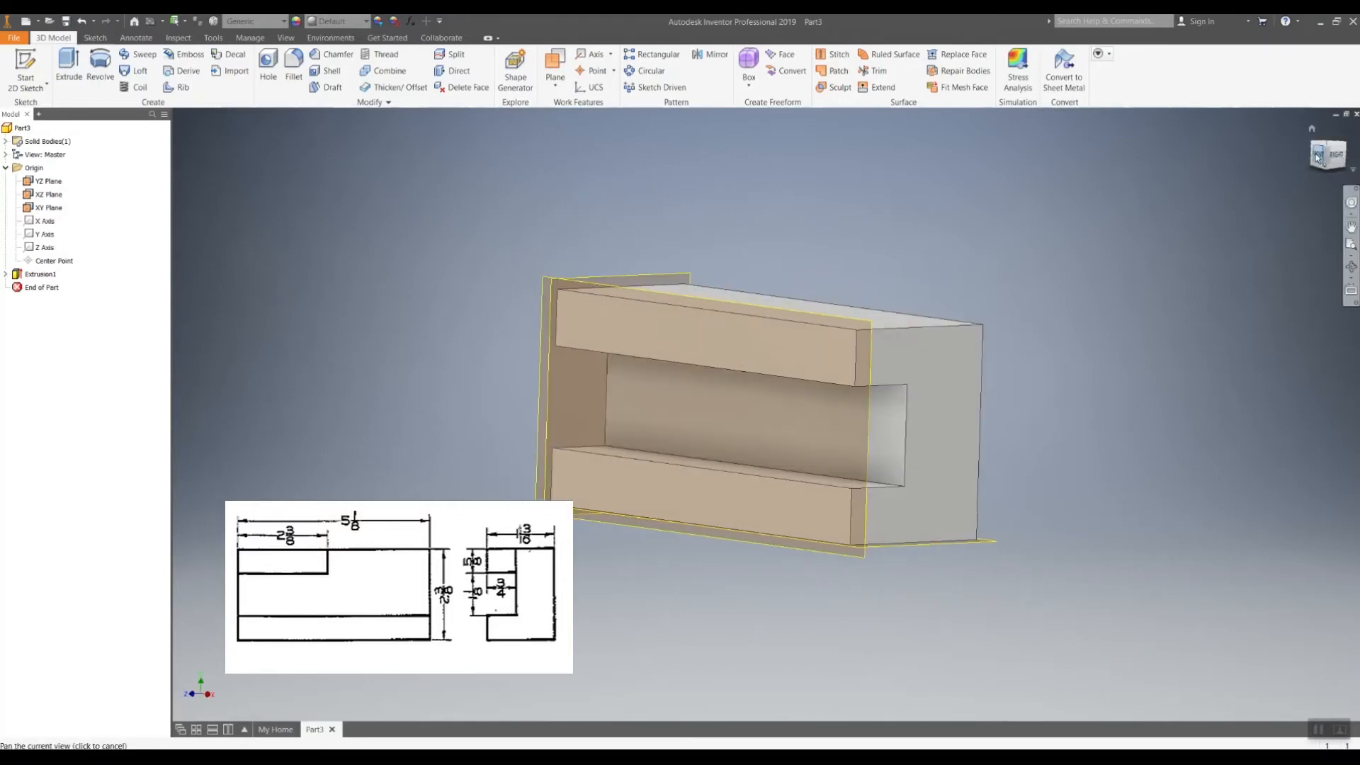
click(1321, 156)
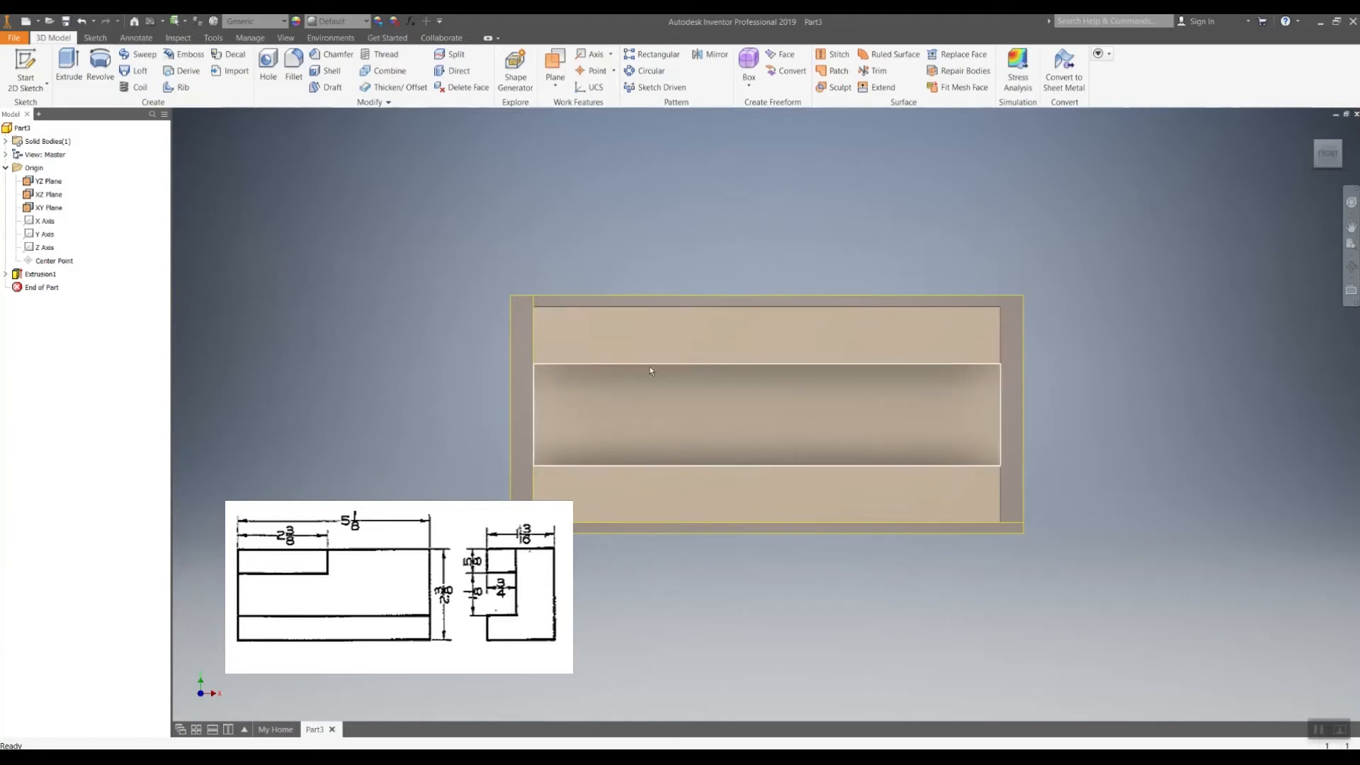
mouse_move(651, 370)
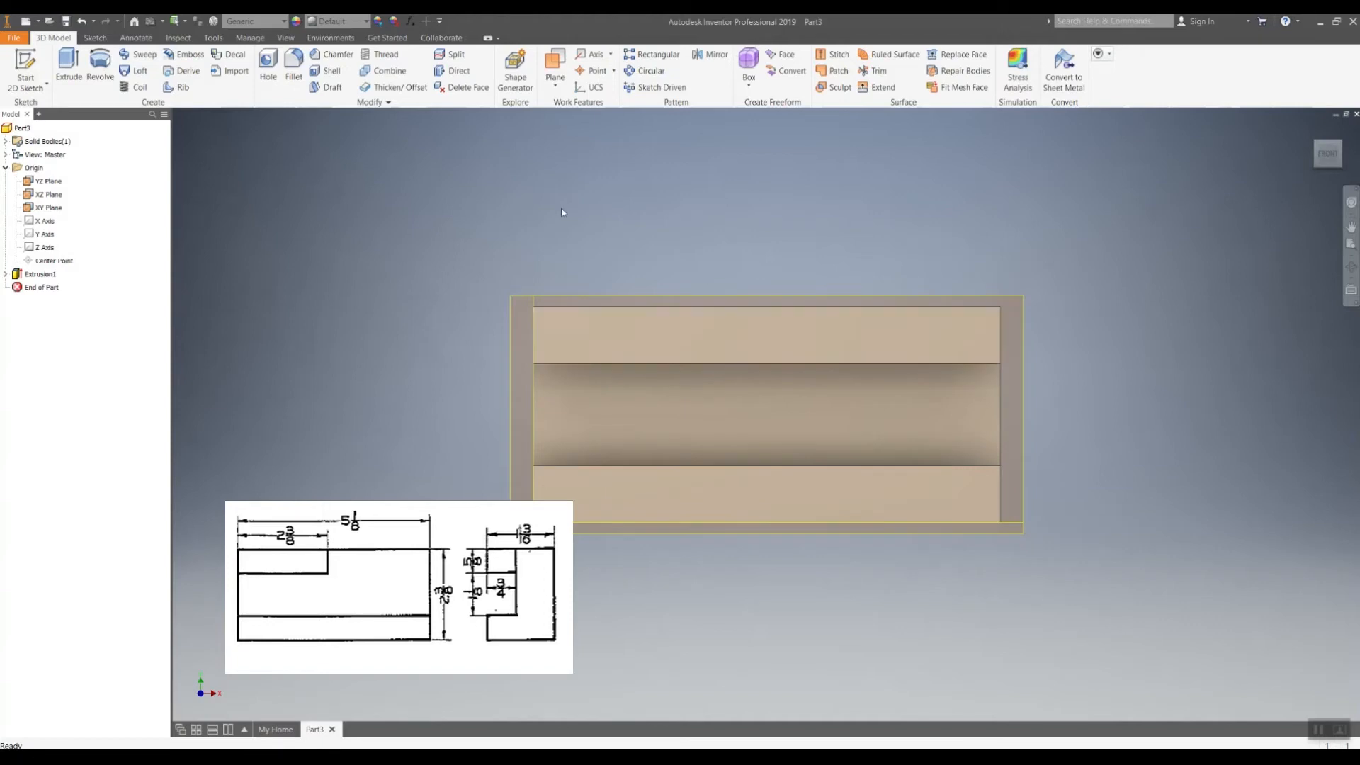
click(1311, 172)
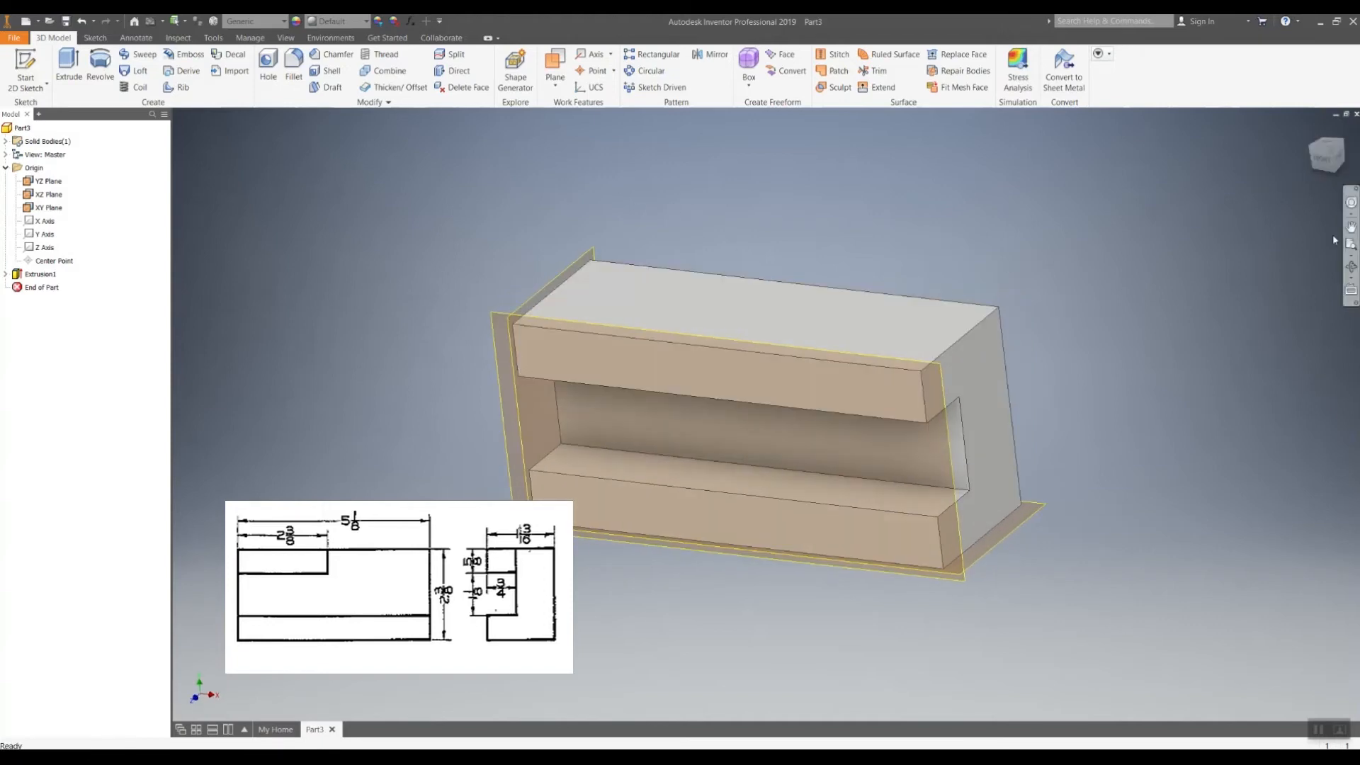
click(1327, 153)
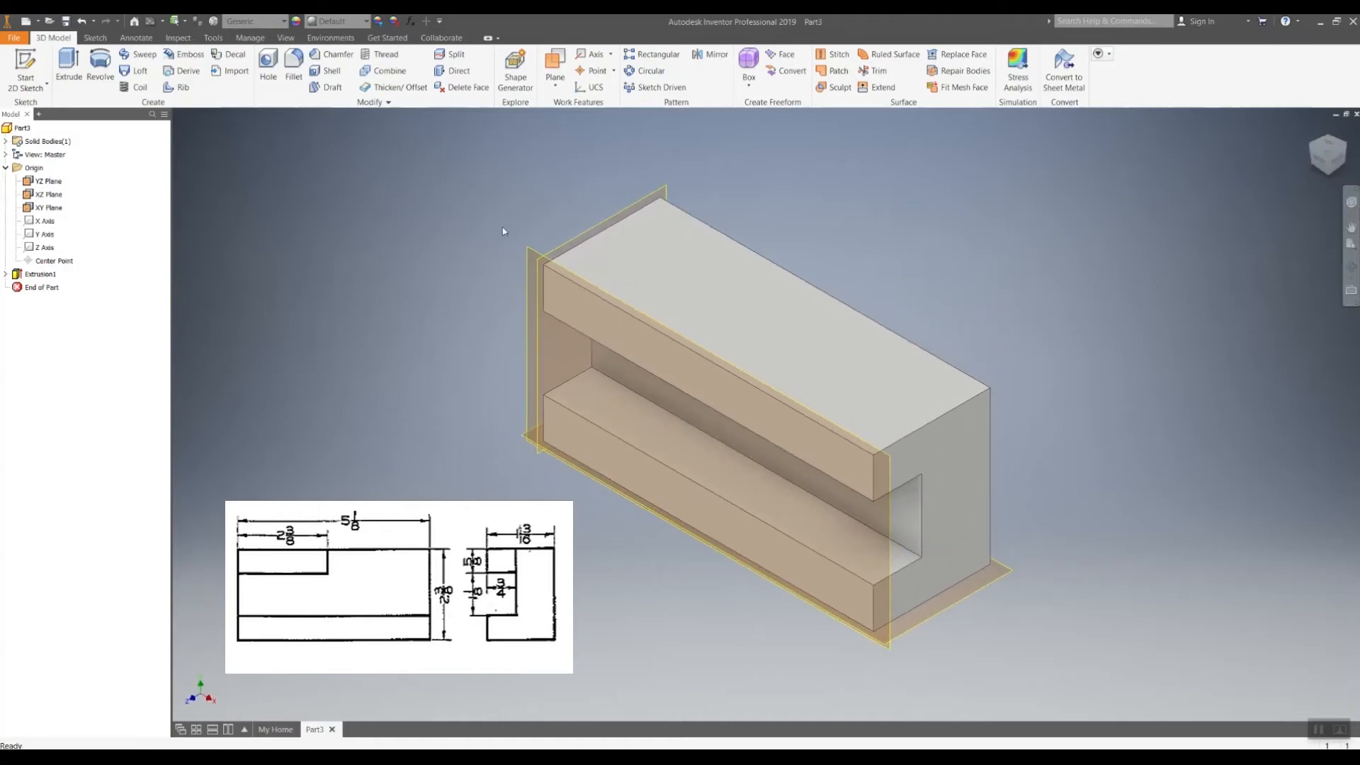
click(25, 71)
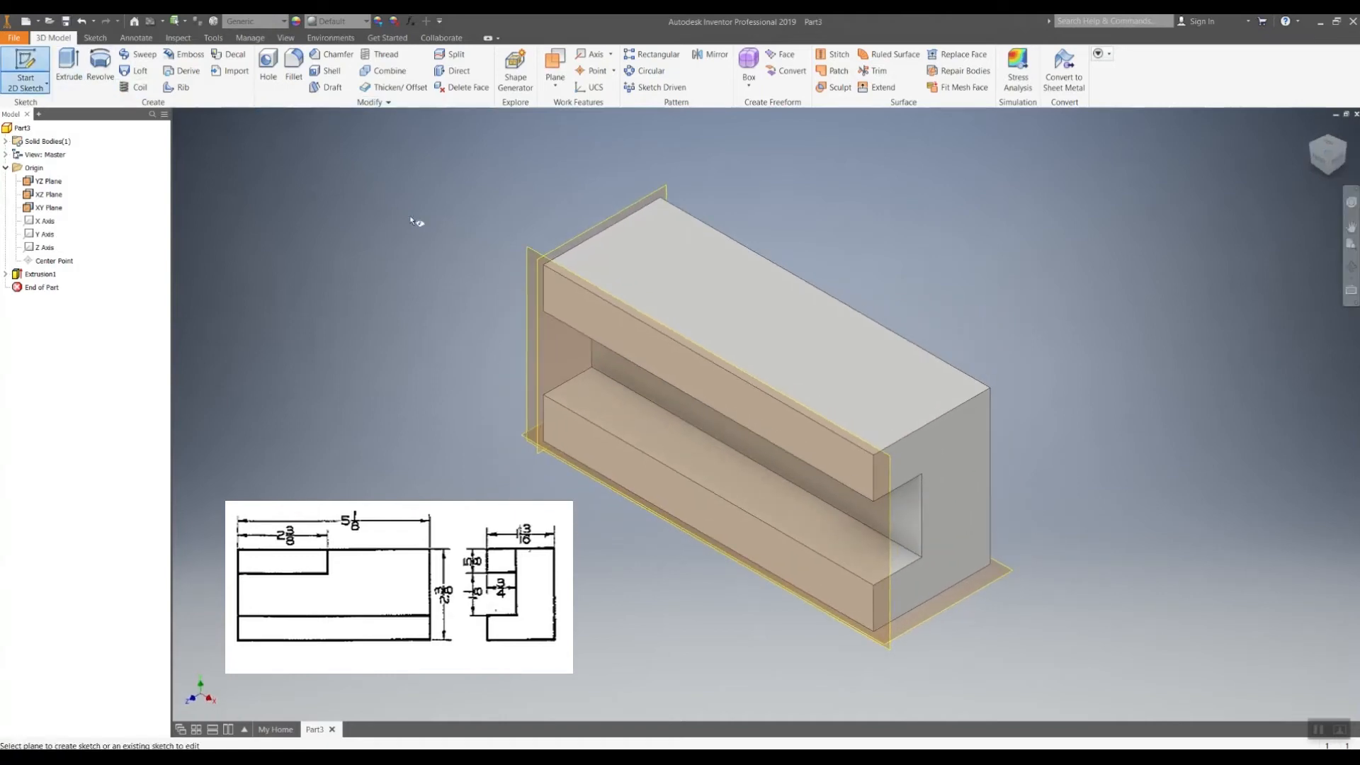
click(567, 299)
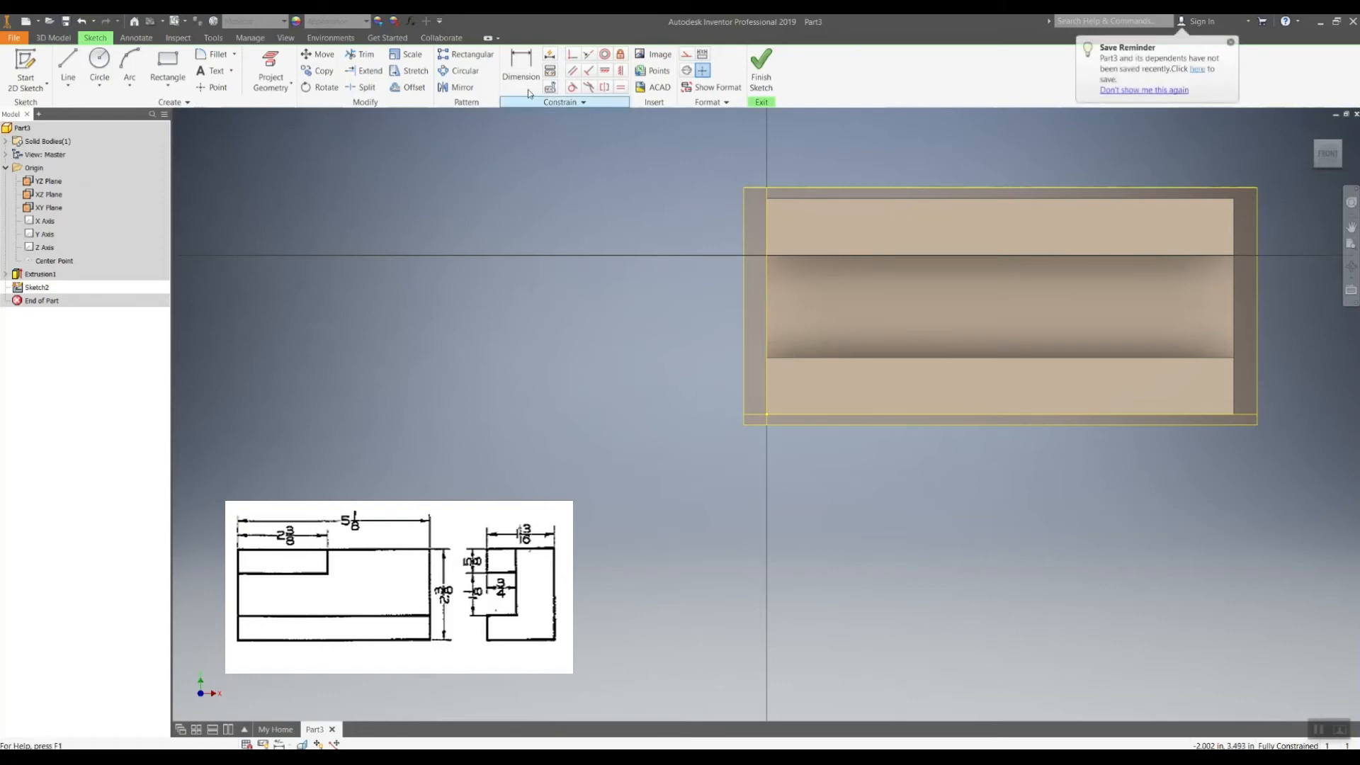
Draw a 2.75 in horizontal line along the upper face's top edge, starting from its top-right corner.
click(69, 68)
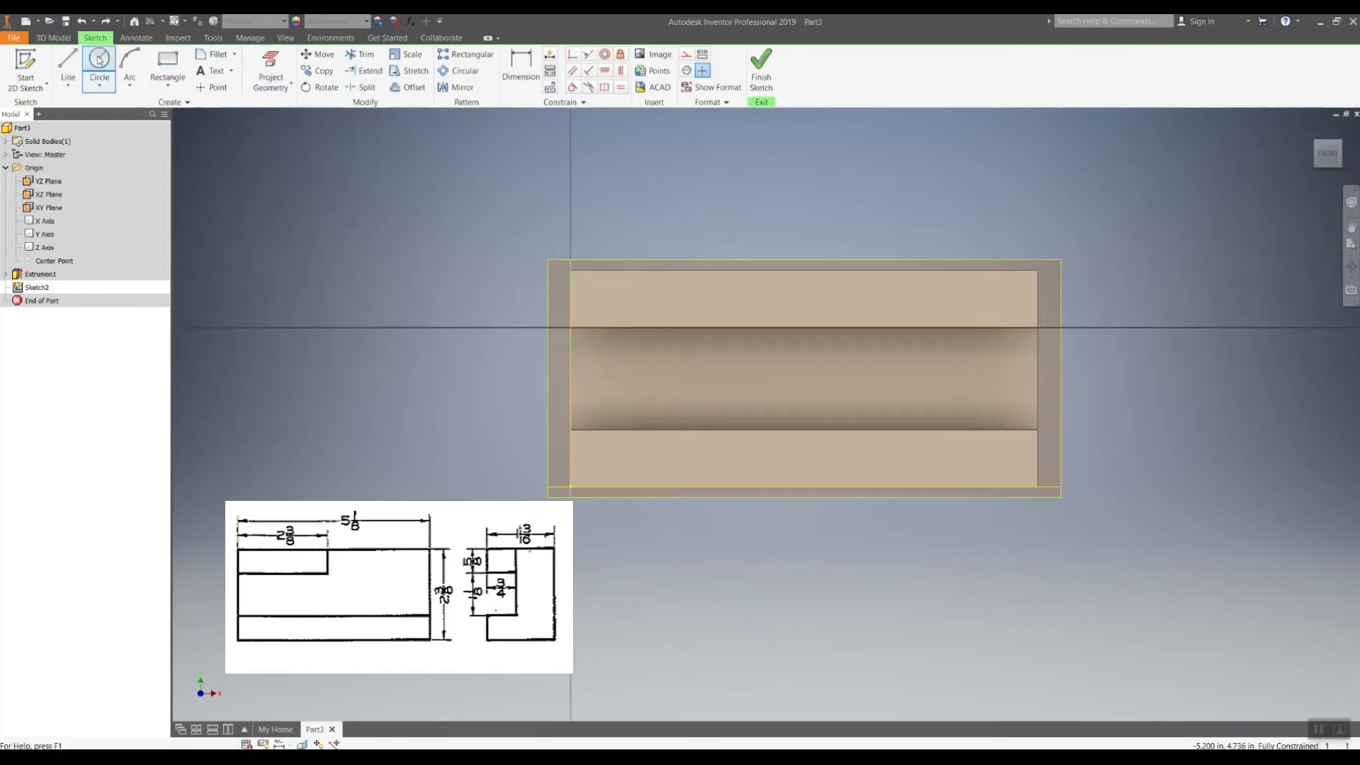
click(69, 68)
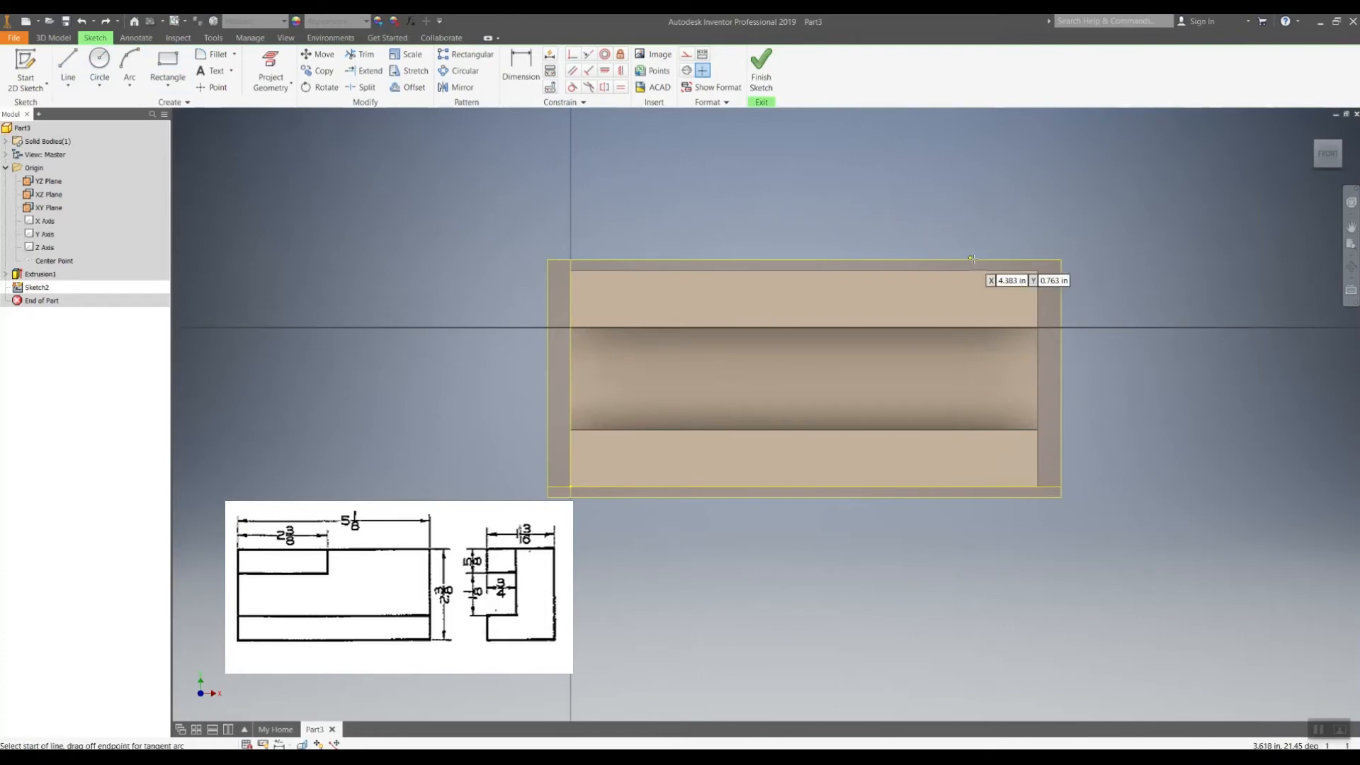
click(1034, 270)
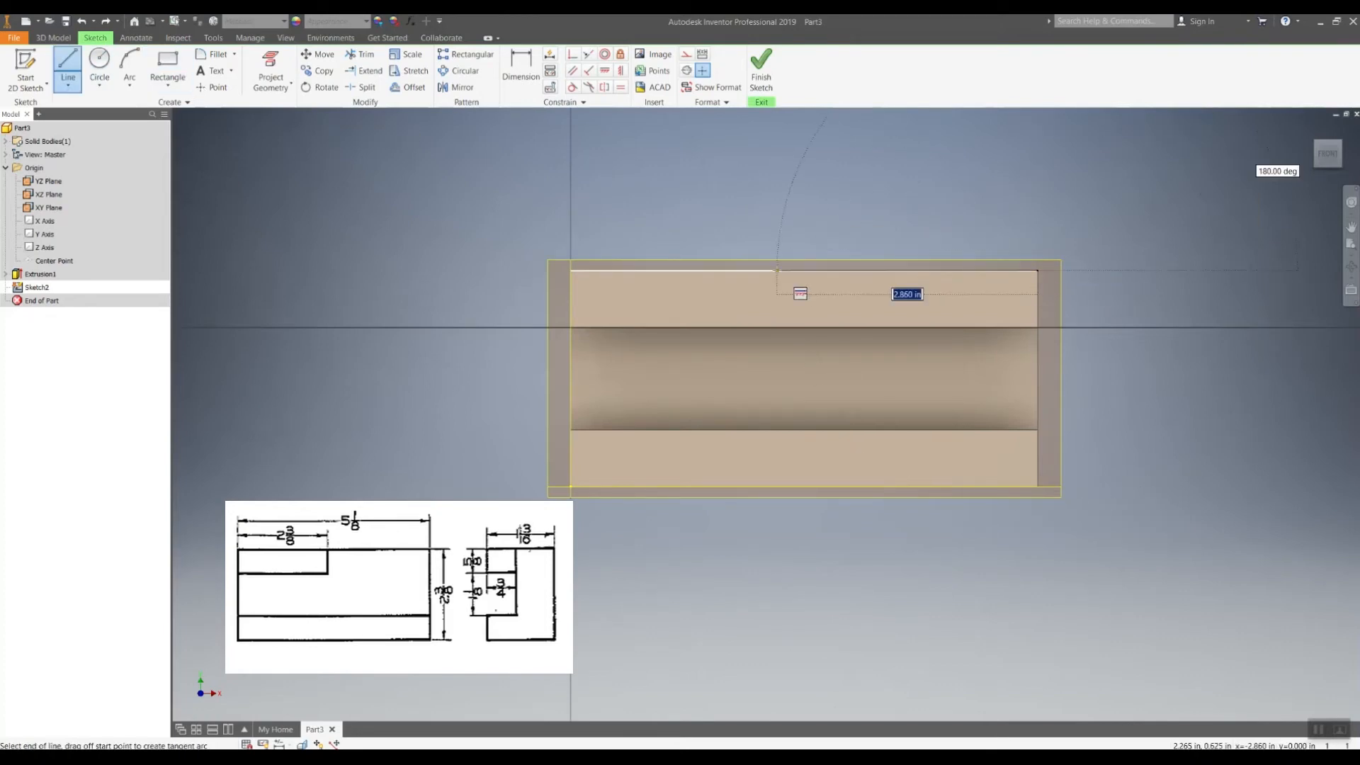
text(2)
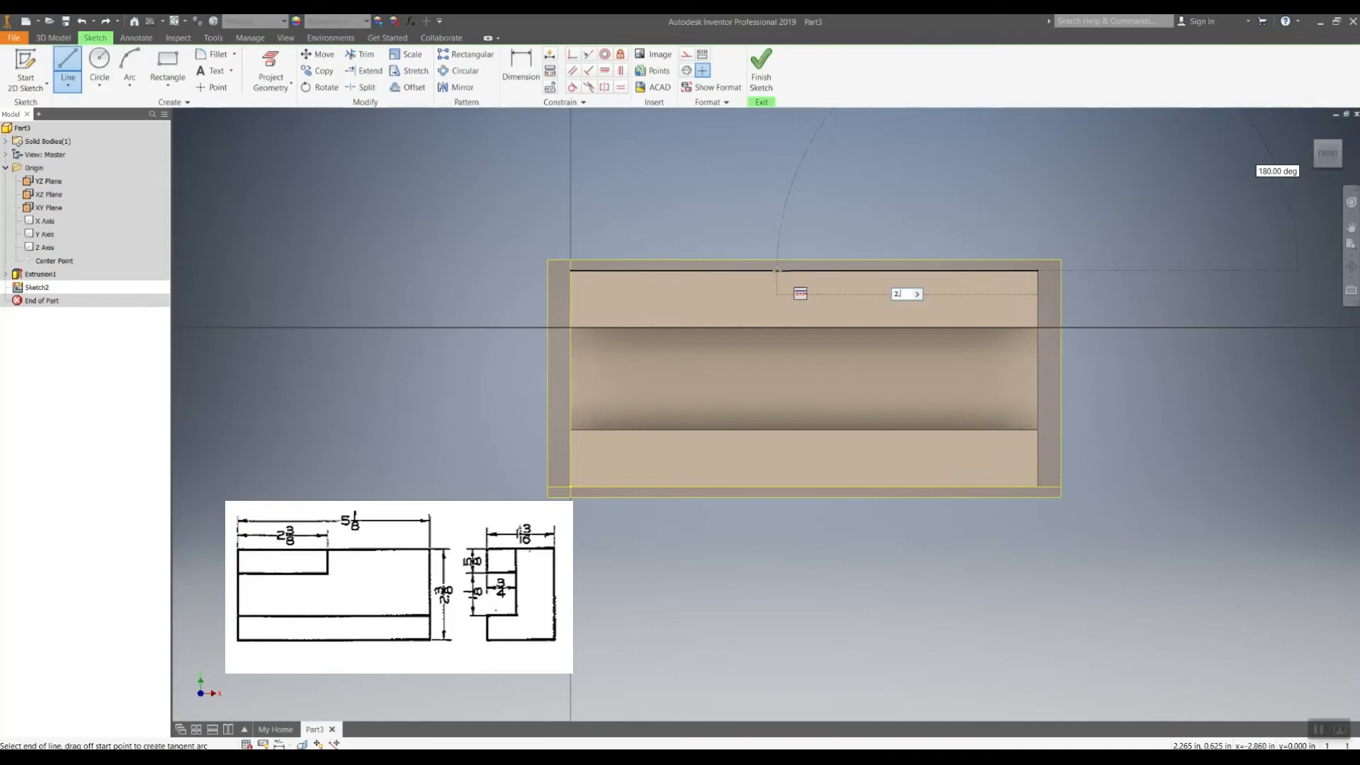
text(.75)
key(Return)
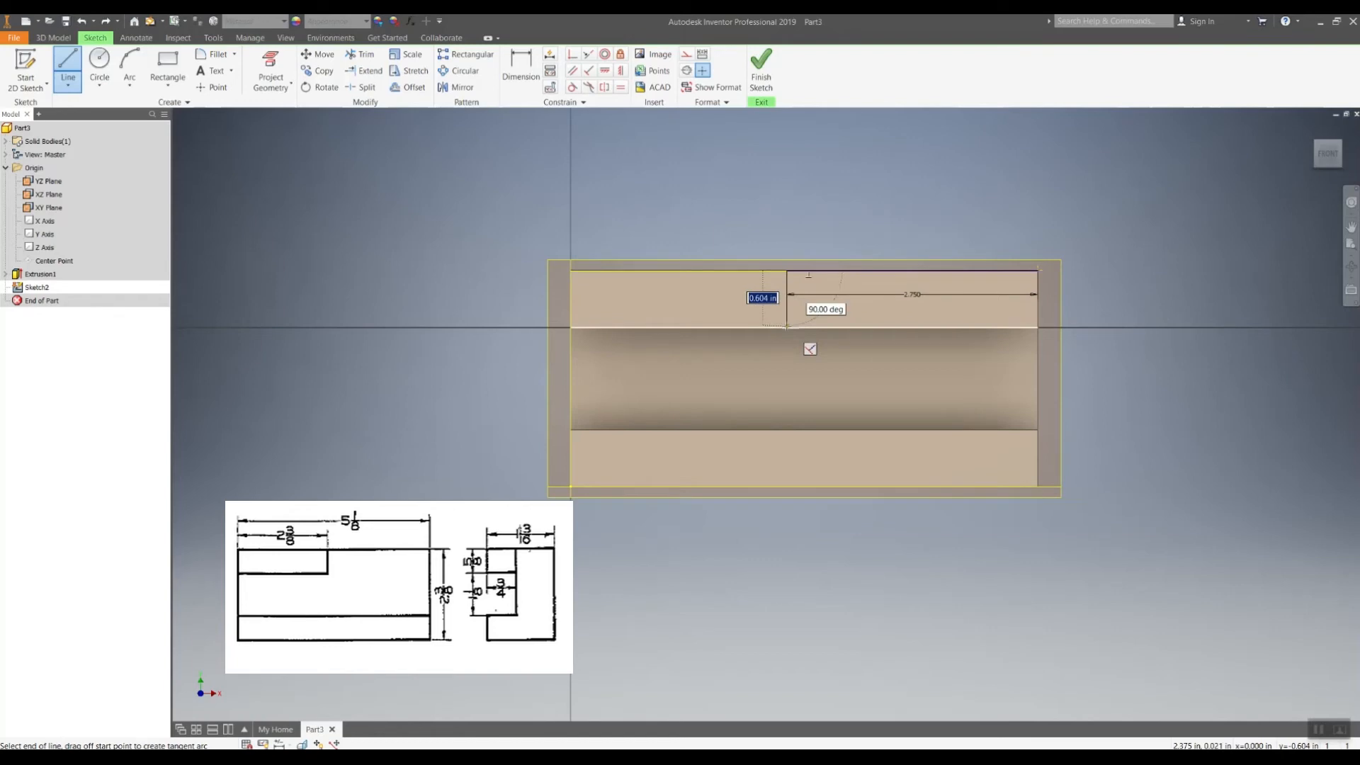
Complete the rectangle with a 0.625 in line down, a line along the ledge's lower edge and a closing line up to the starting corner.
text(.625)
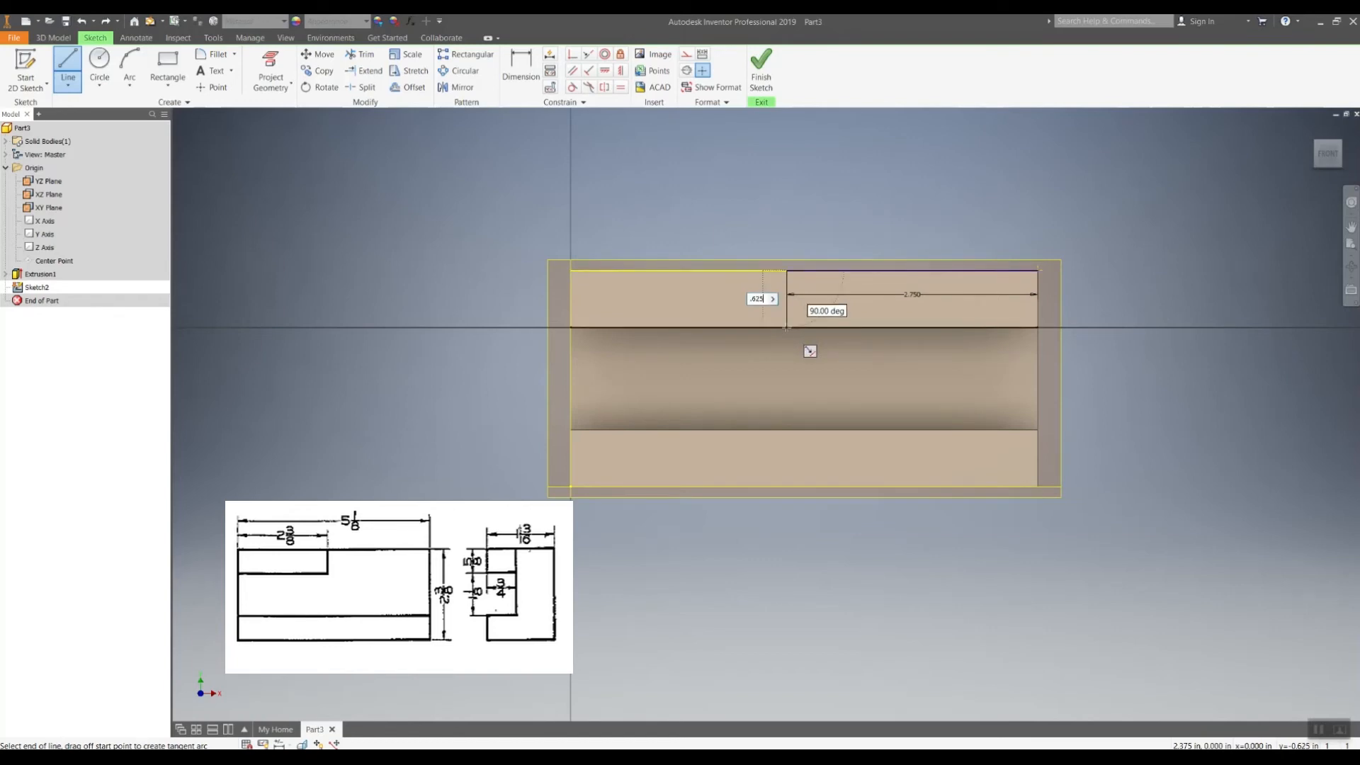
key(Return)
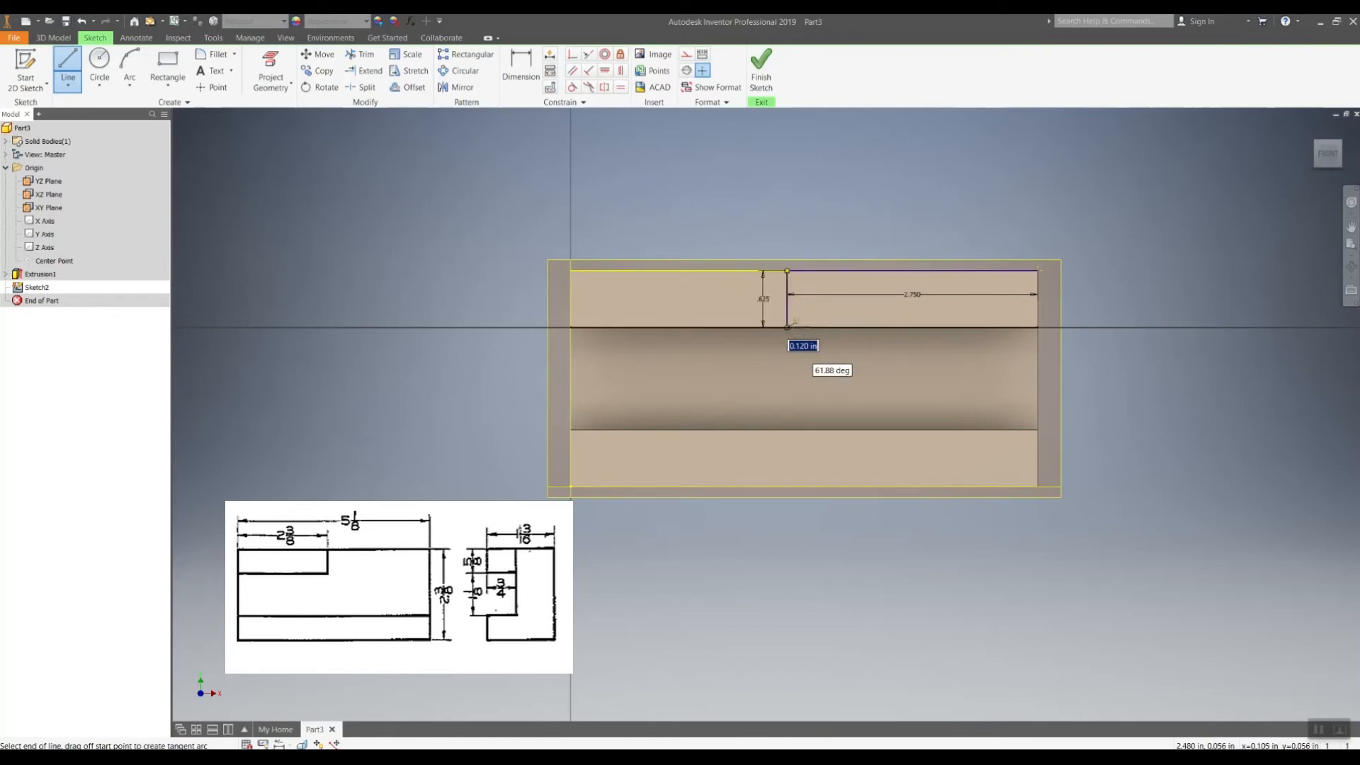
key(Return)
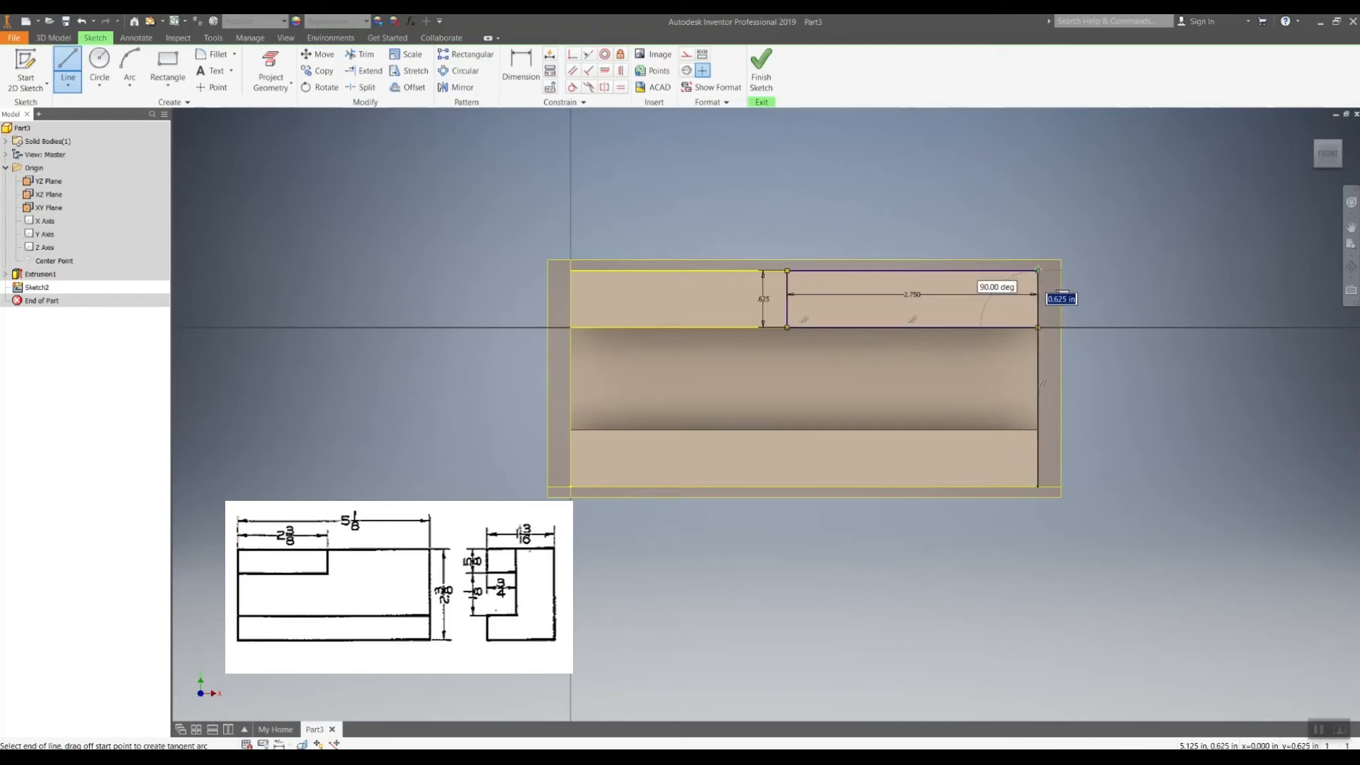
click(1038, 270)
right_click(1009, 247)
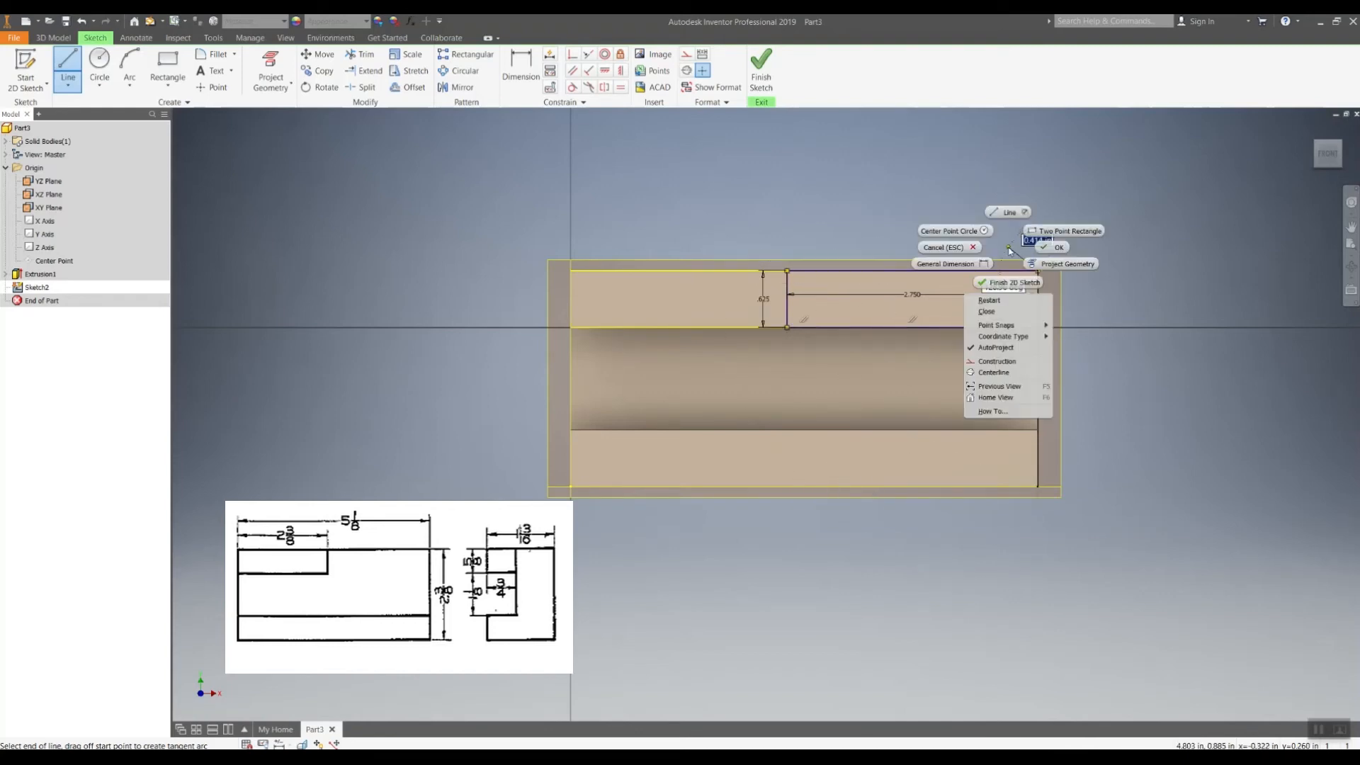
click(1053, 249)
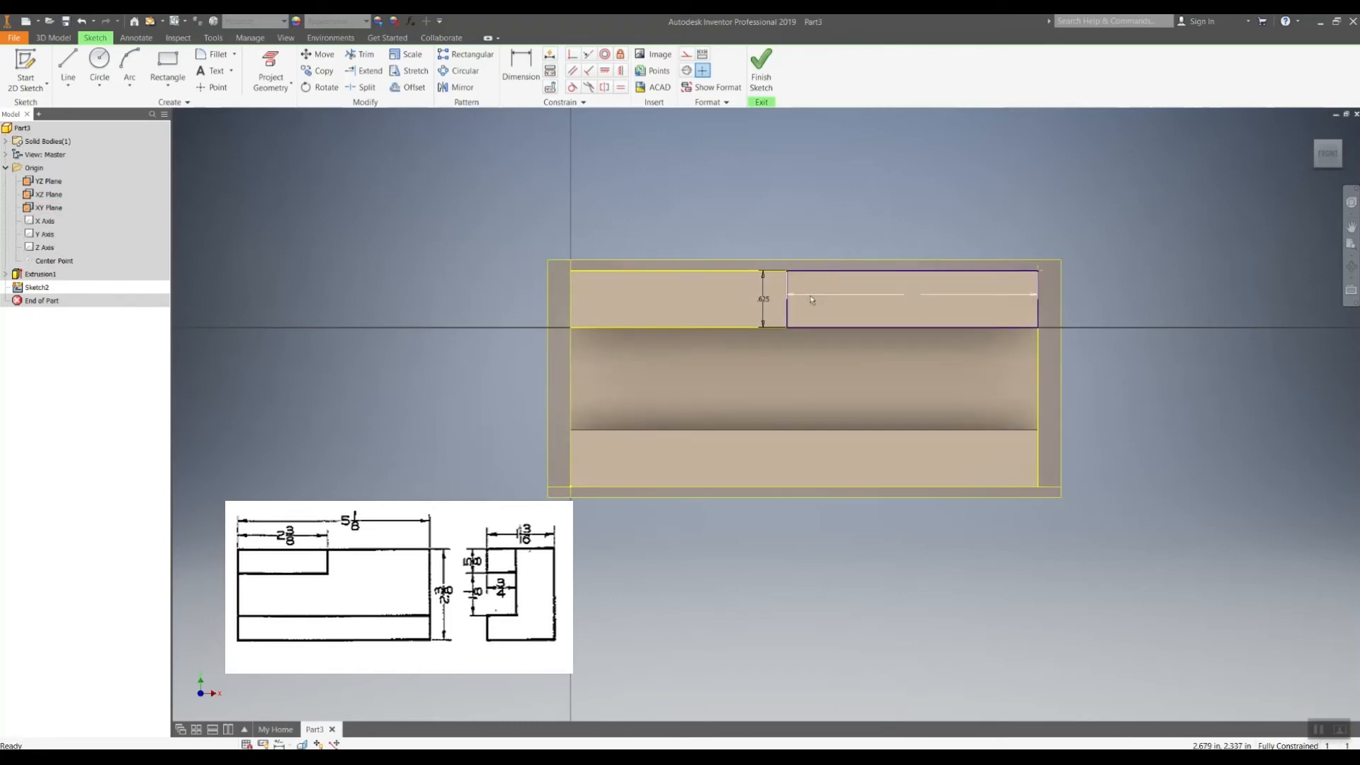
Finish the sketch and extrude the rectangle as a cut 0.625 in deep into the block.
click(756, 78)
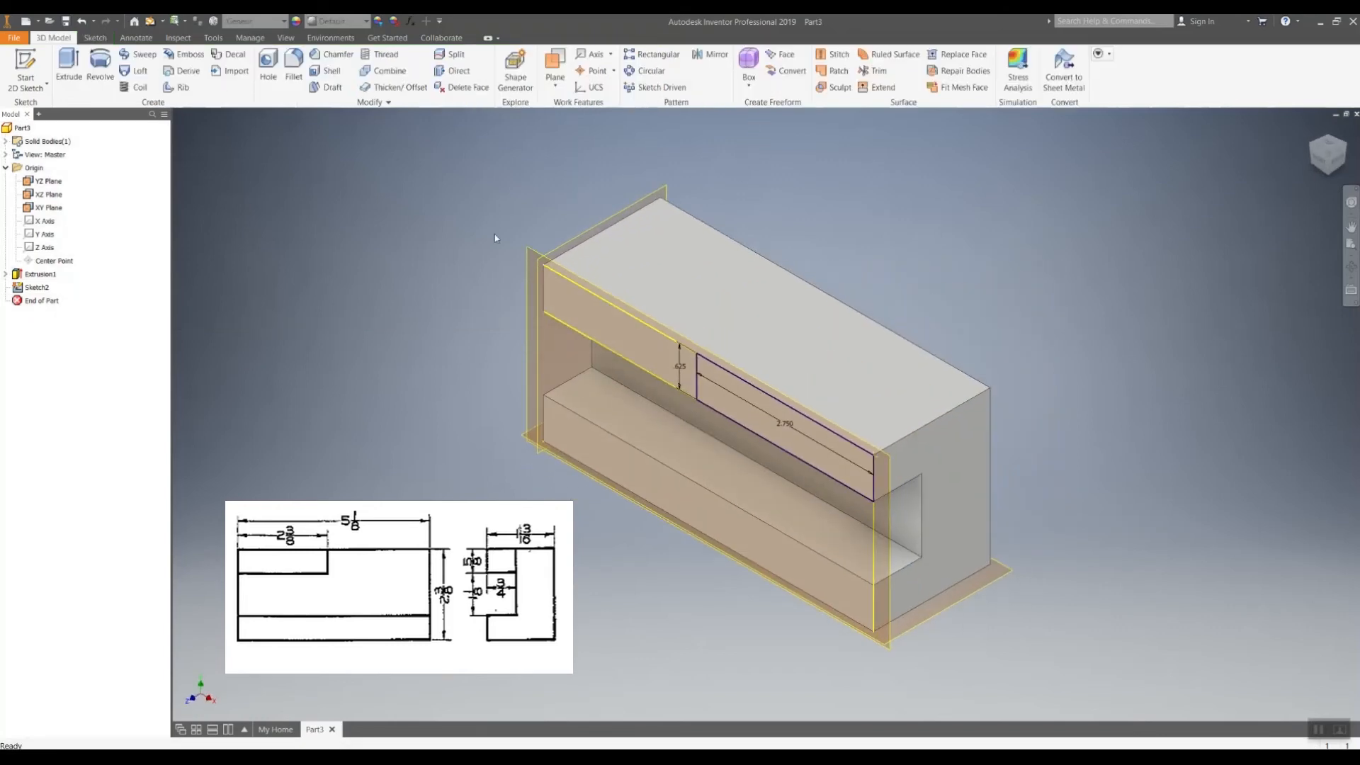
click(69, 67)
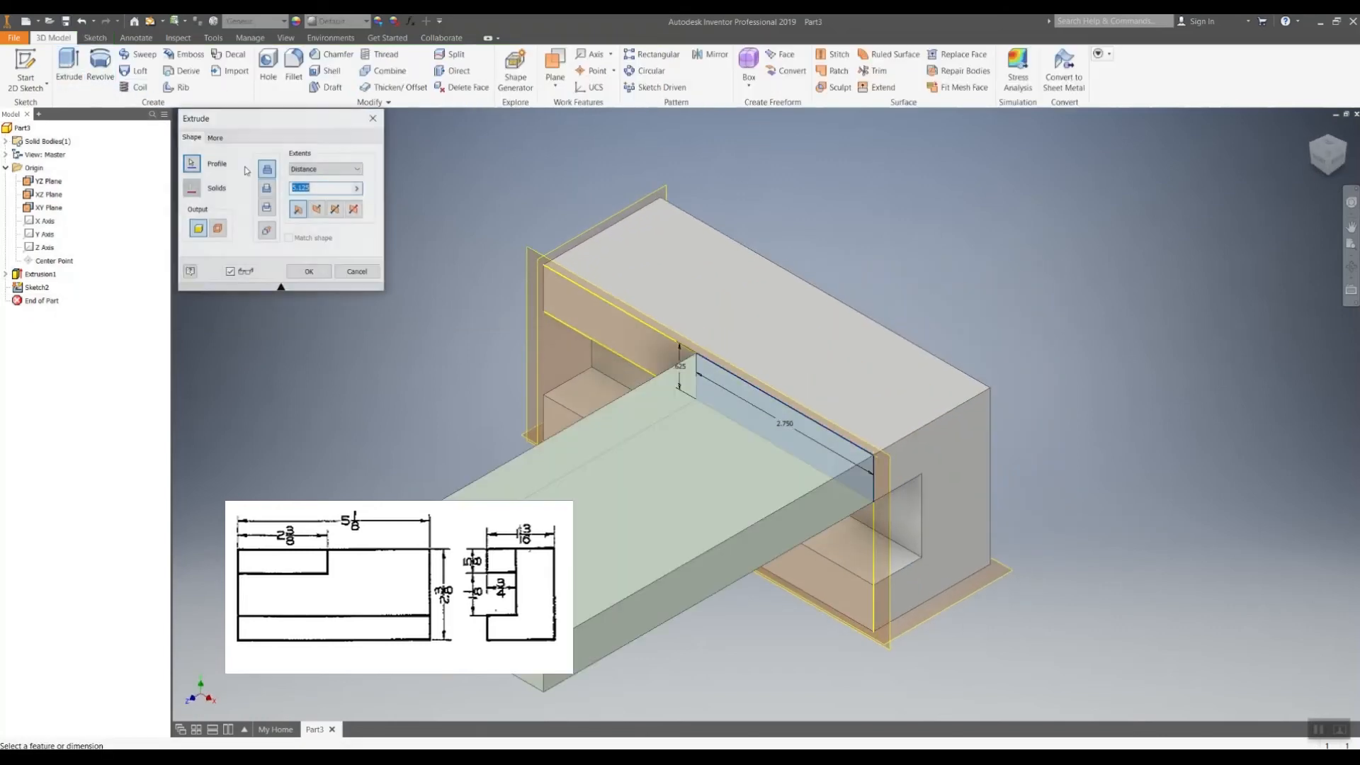
click(315, 214)
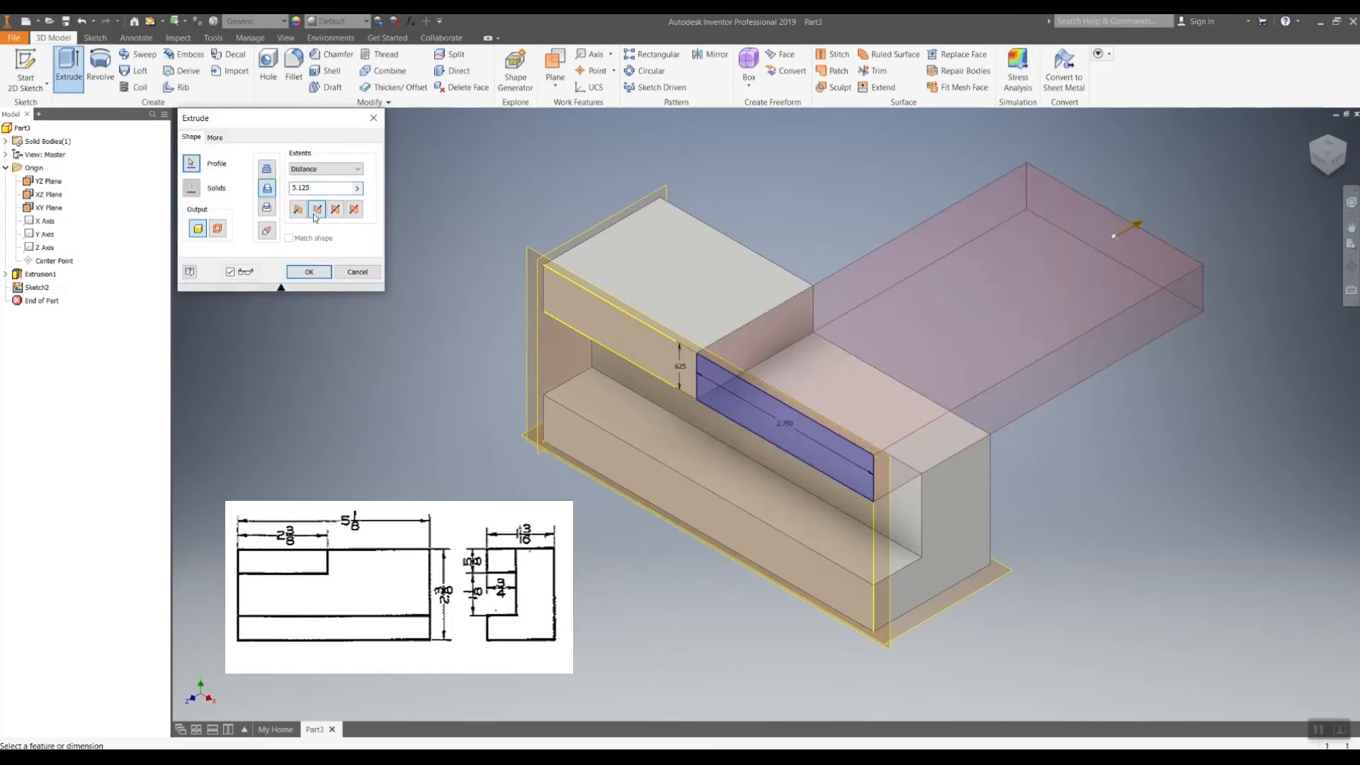
drag(313, 188, 262, 185)
text(.625)
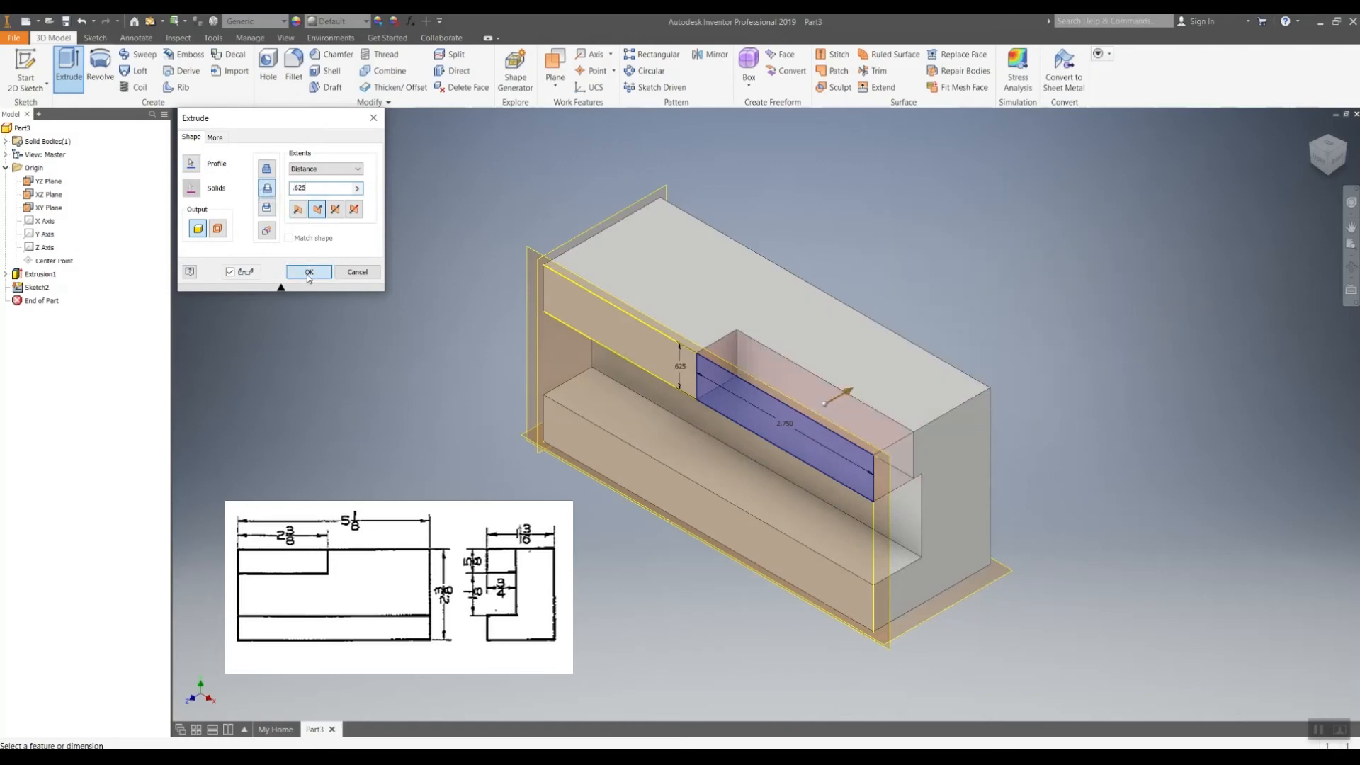
click(309, 273)
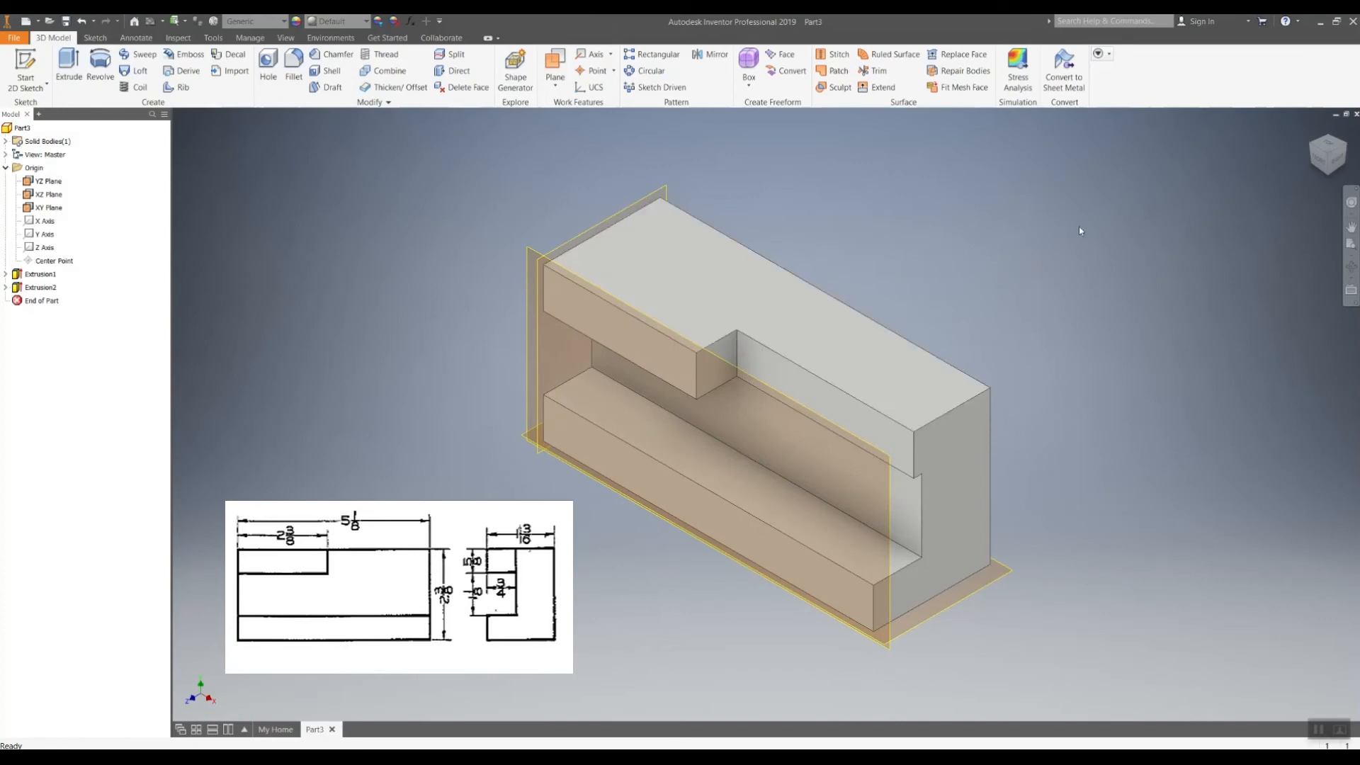
Check the ledge cut from the right side and edit its extrusion depth to 0.75 in.
click(1336, 162)
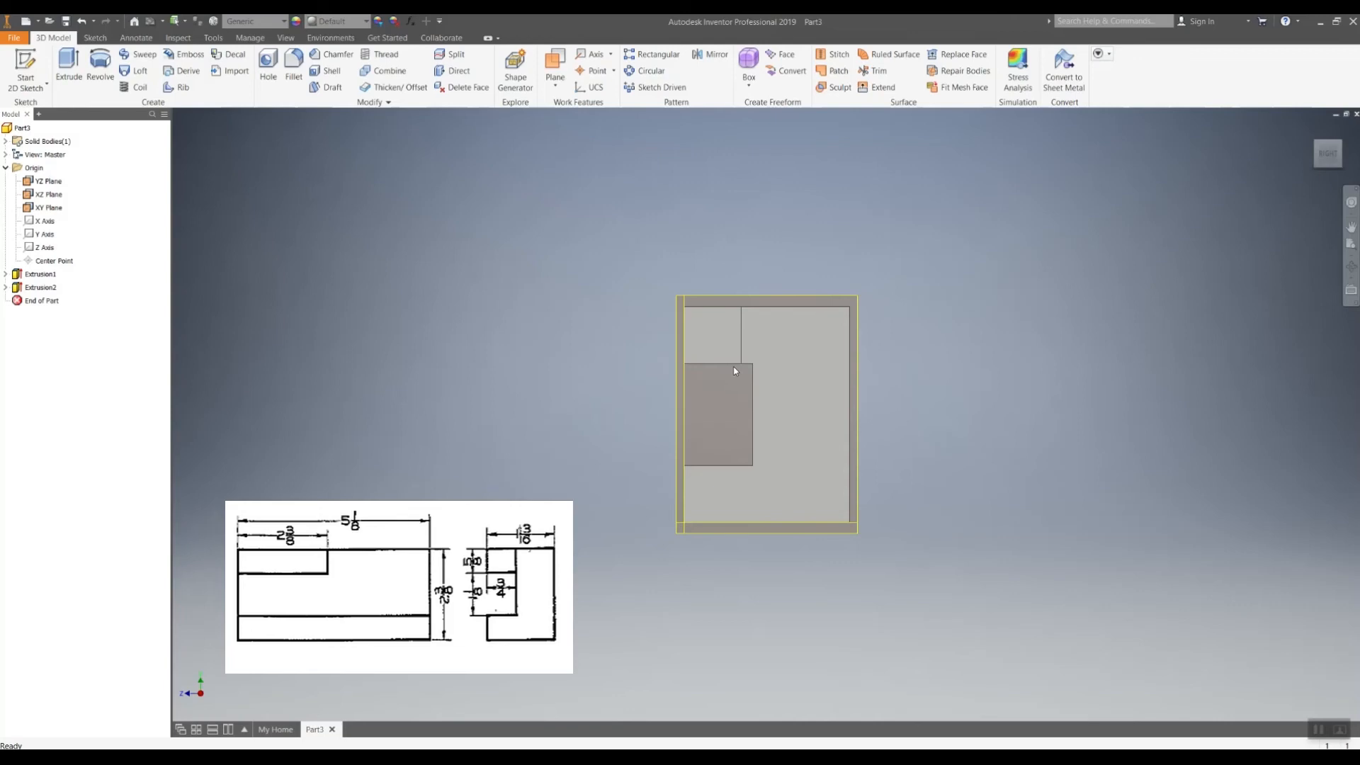
drag(1329, 151, 1353, 168)
click(1323, 151)
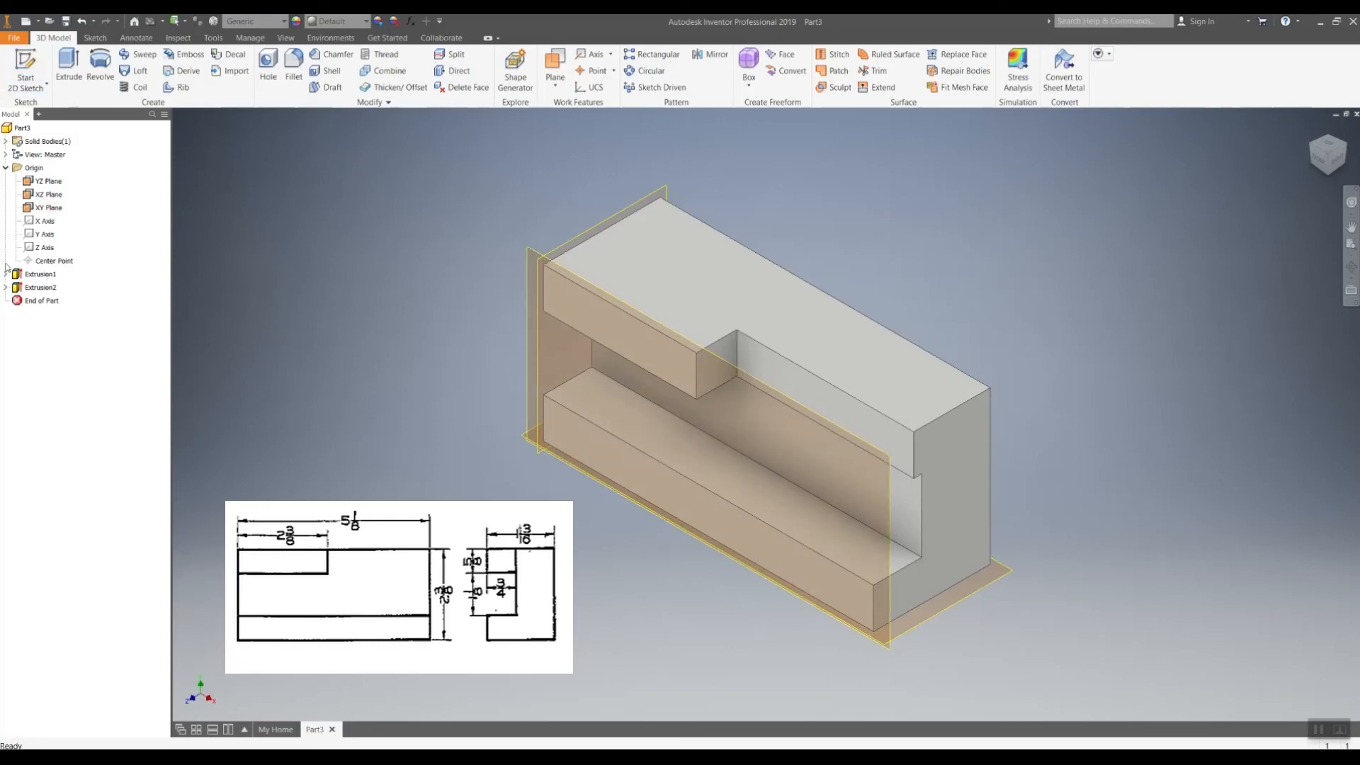
right_click(48, 290)
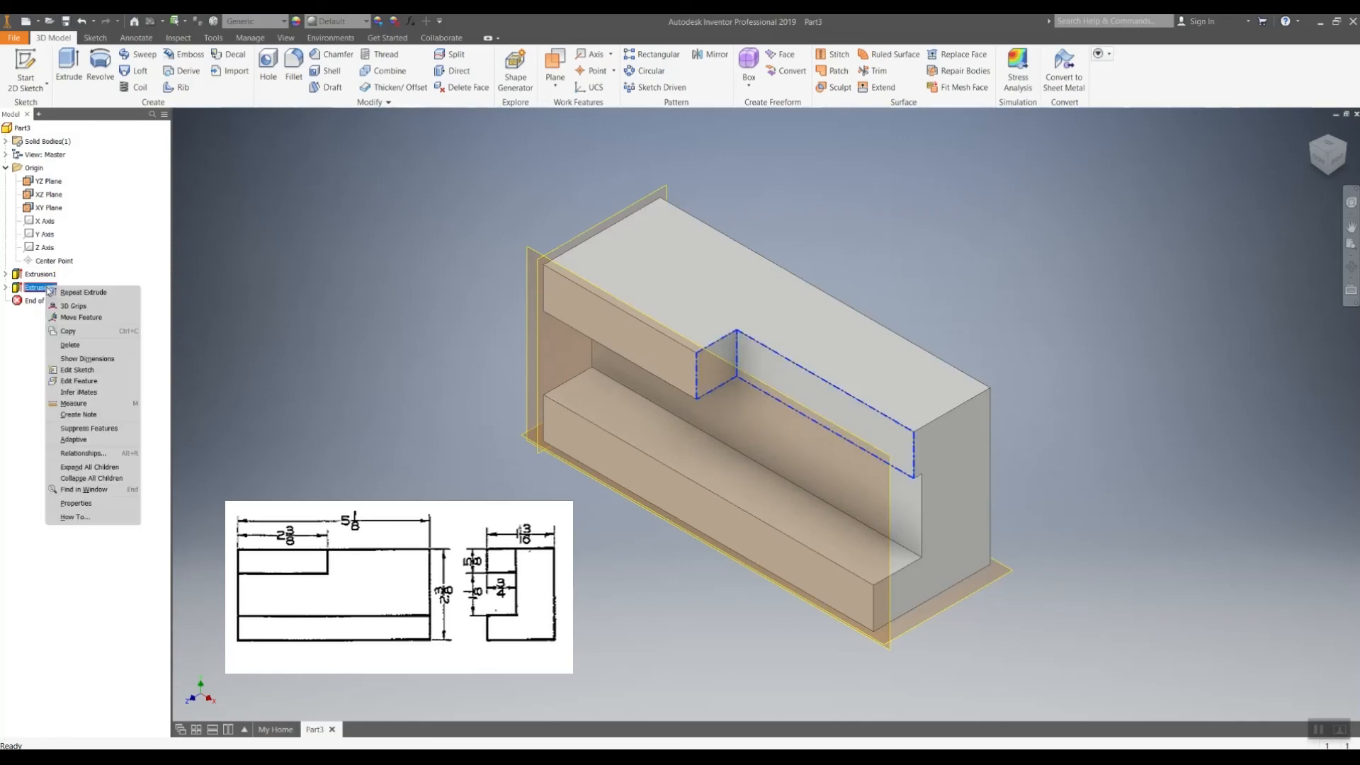
click(99, 383)
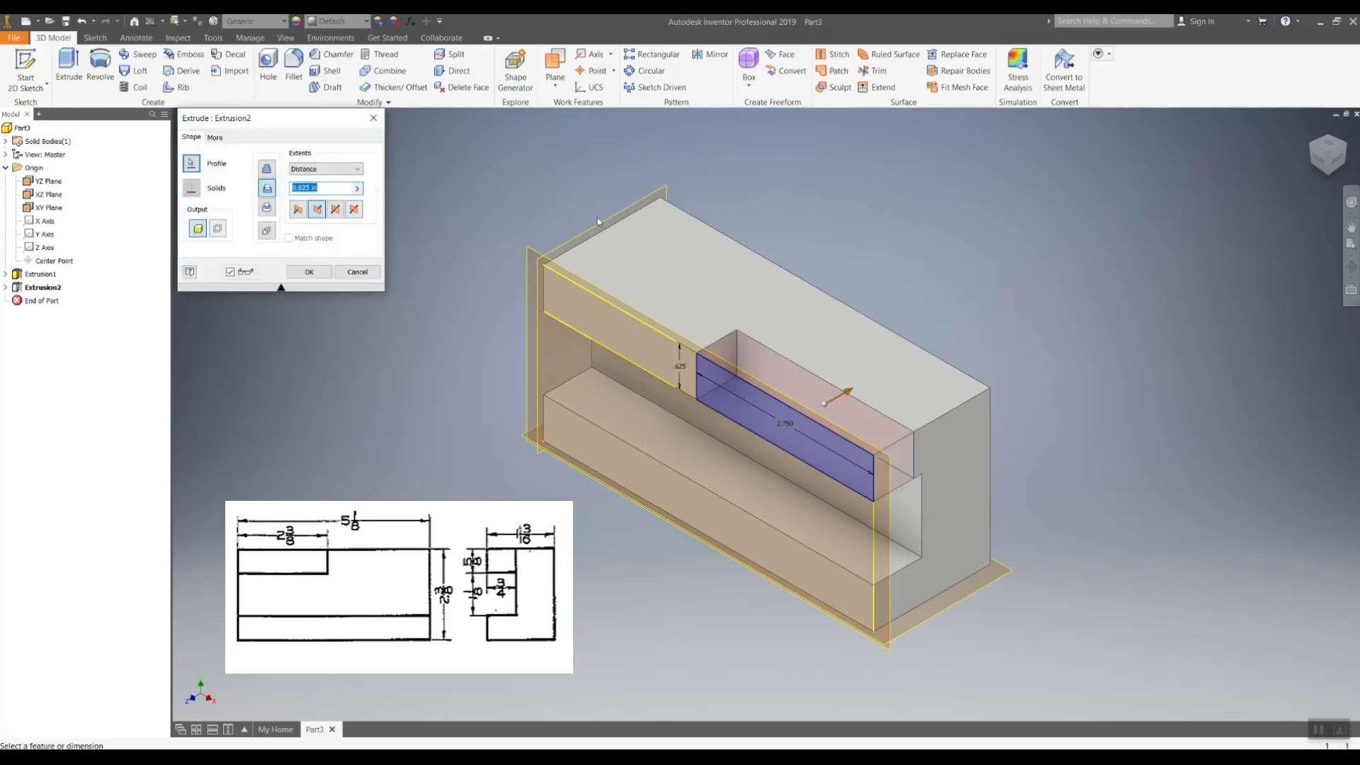
text(.75)
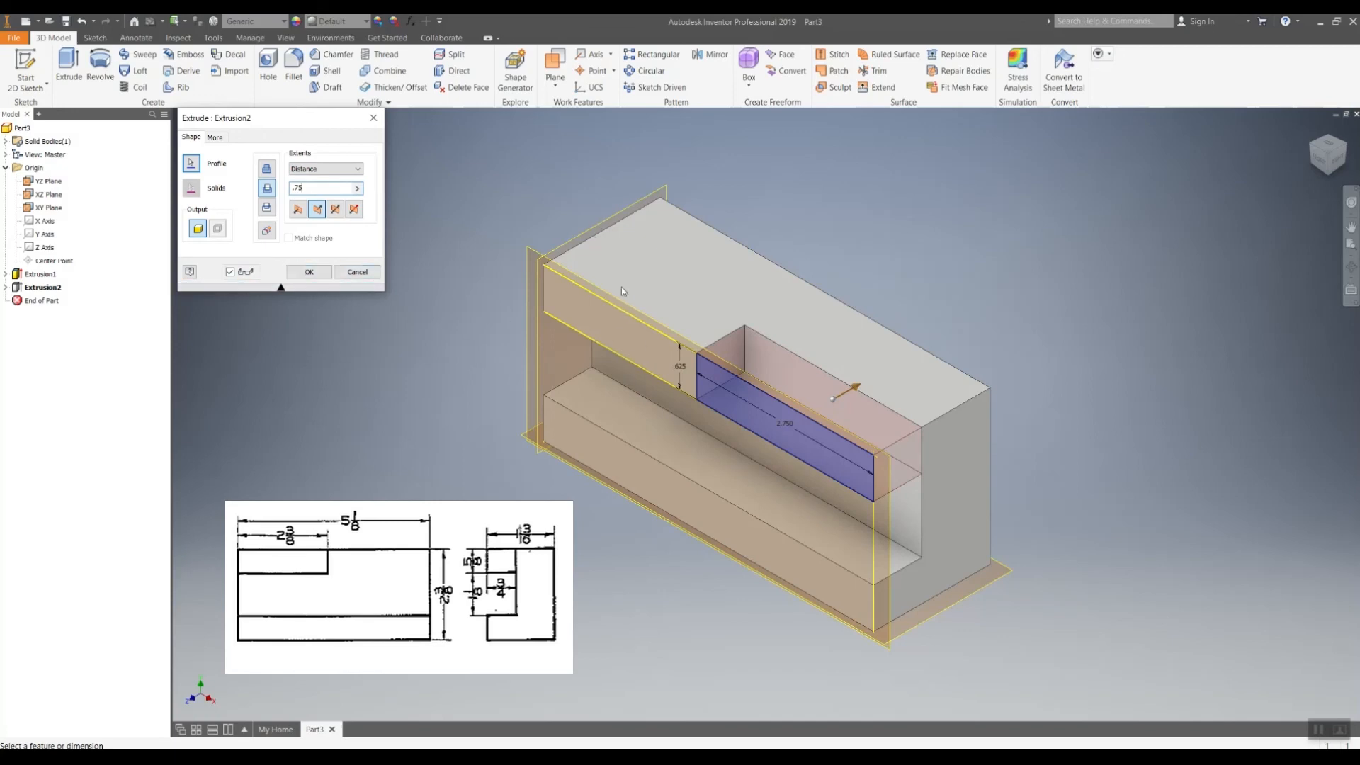
click(310, 272)
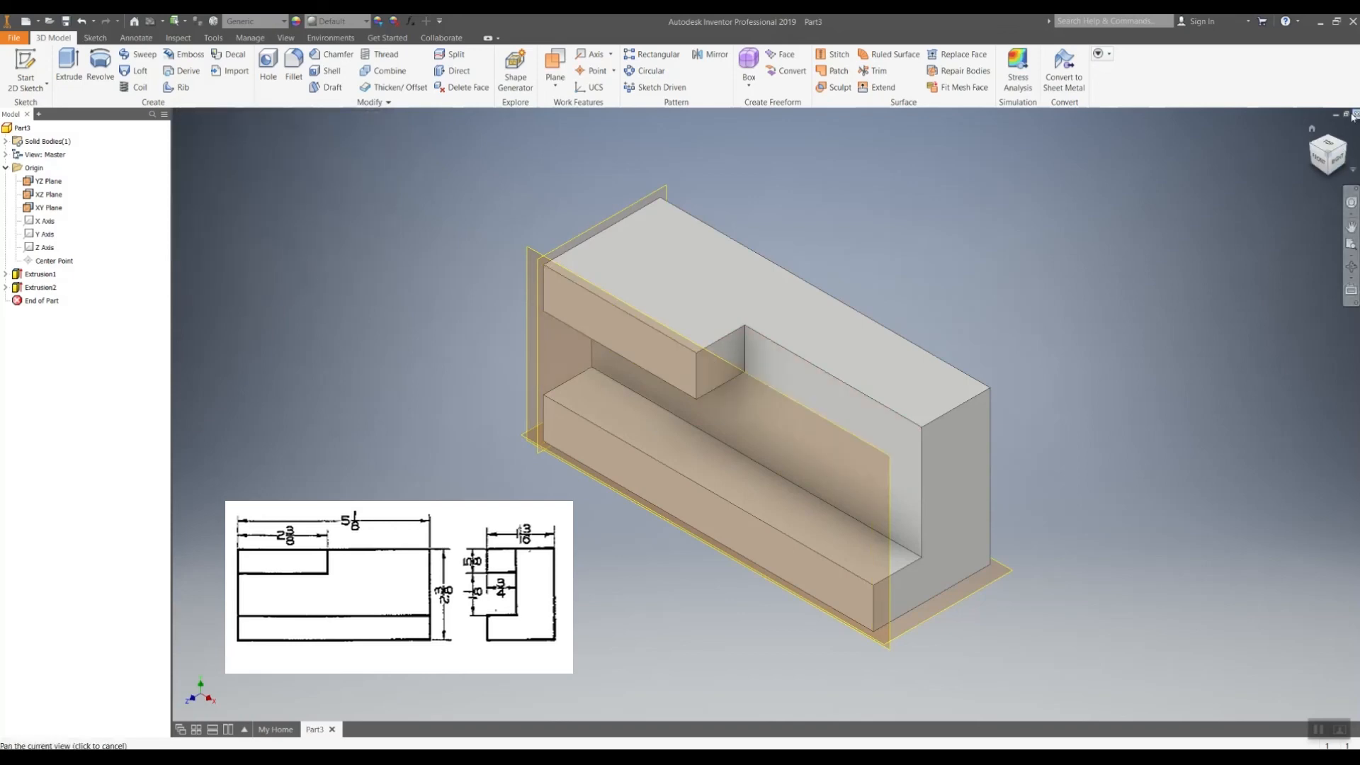
Examine the notched block from the right, rear, front and isometric views to compare it with the drawing.
click(1329, 161)
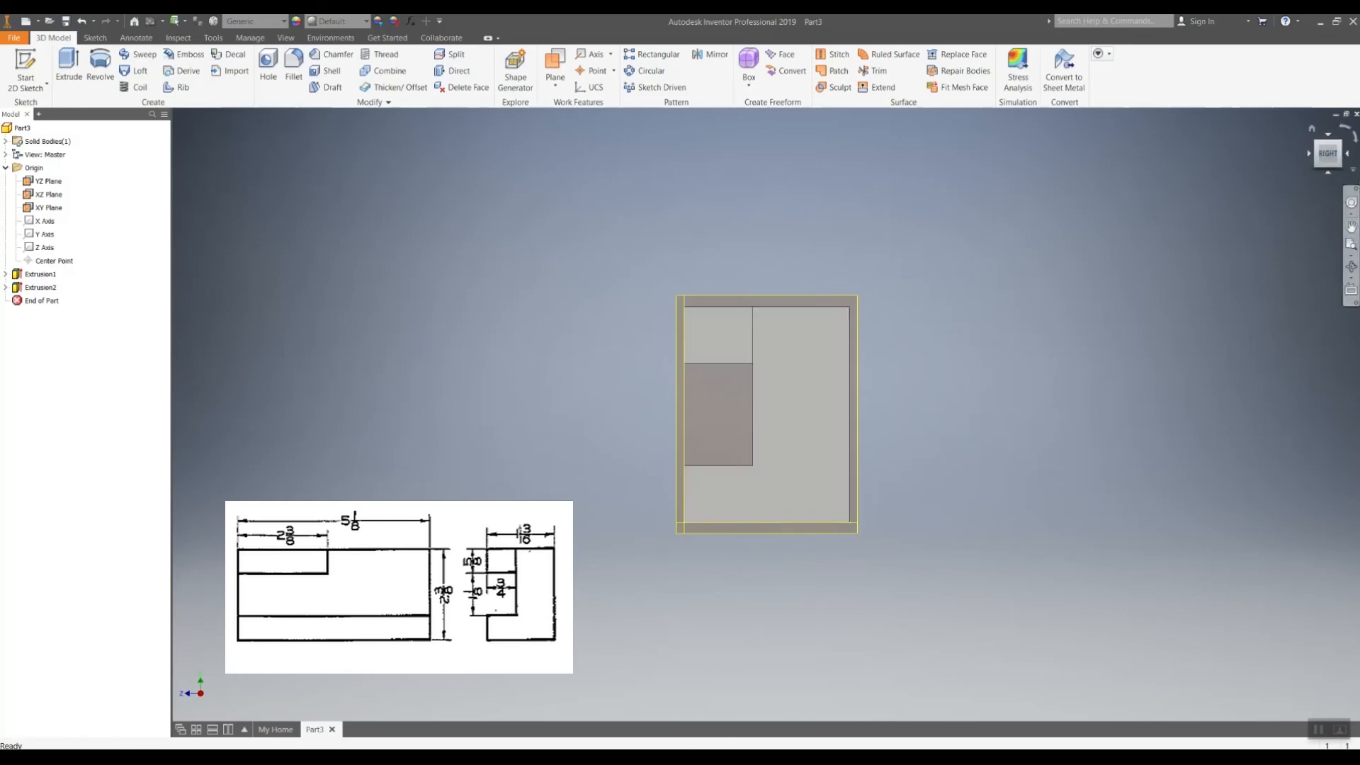
drag(1335, 156, 1275, 160)
click(1327, 156)
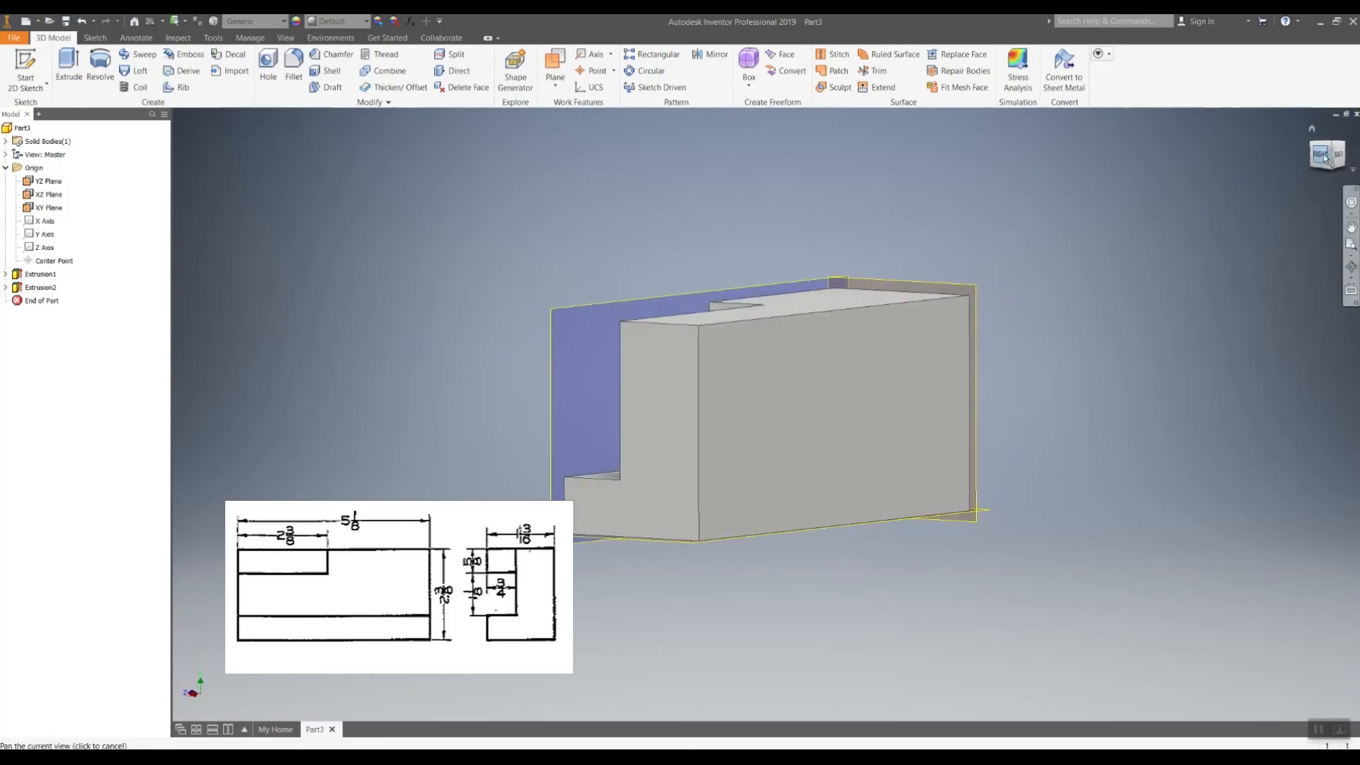
drag(1326, 158, 1354, 155)
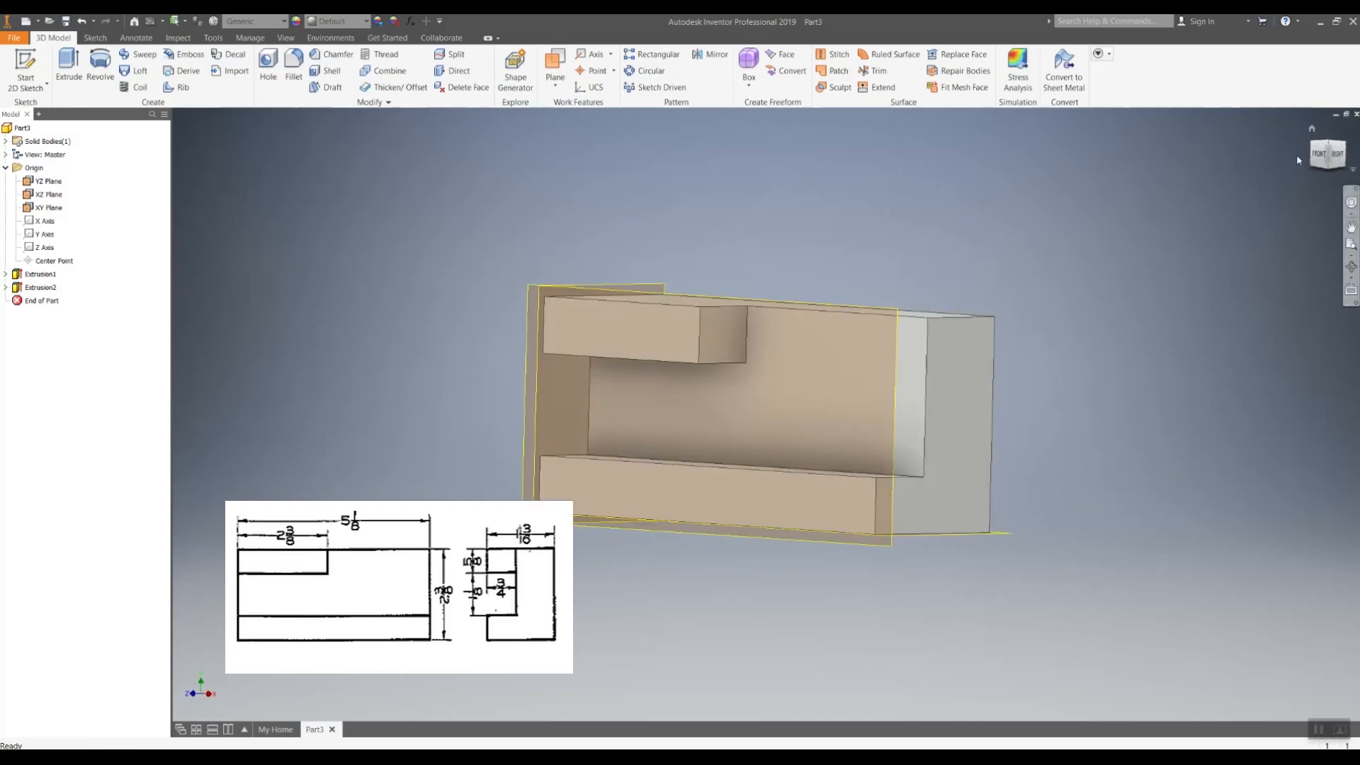
click(1318, 160)
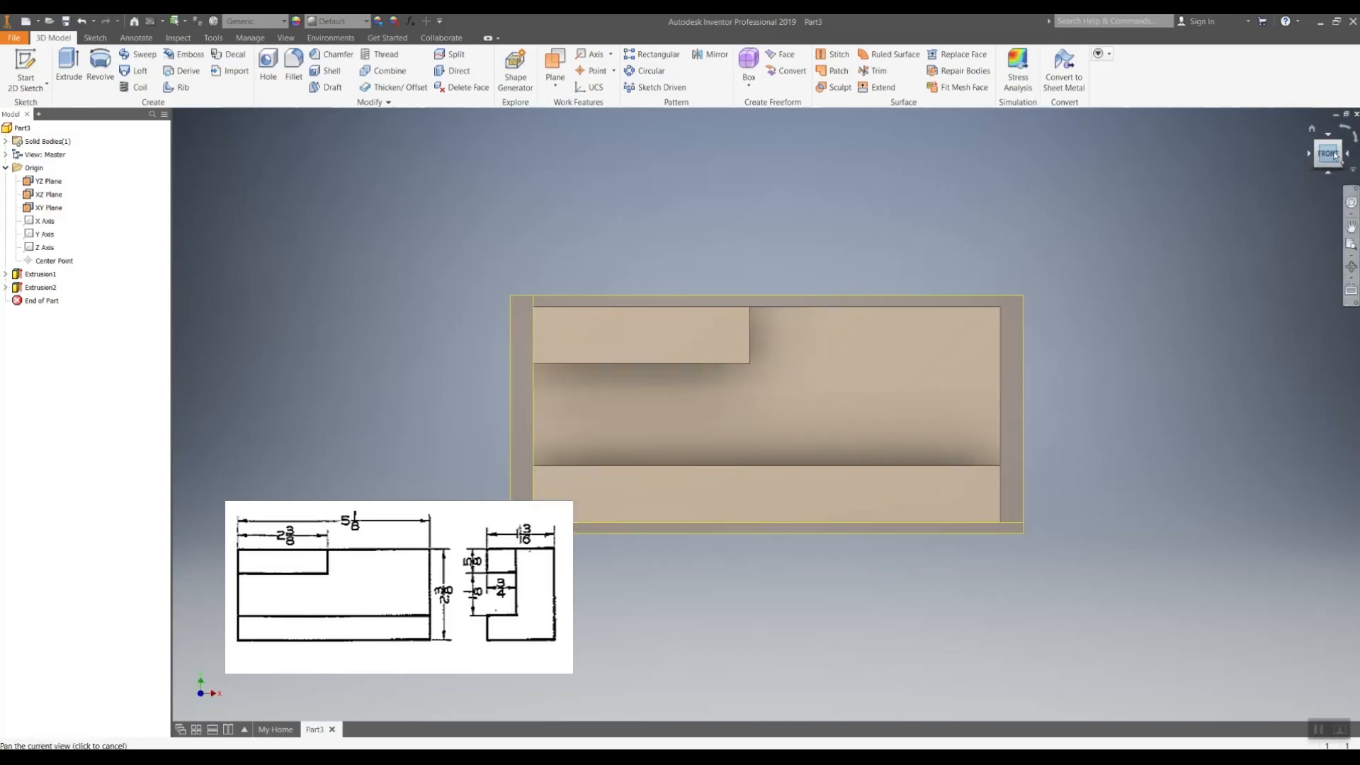
click(1334, 156)
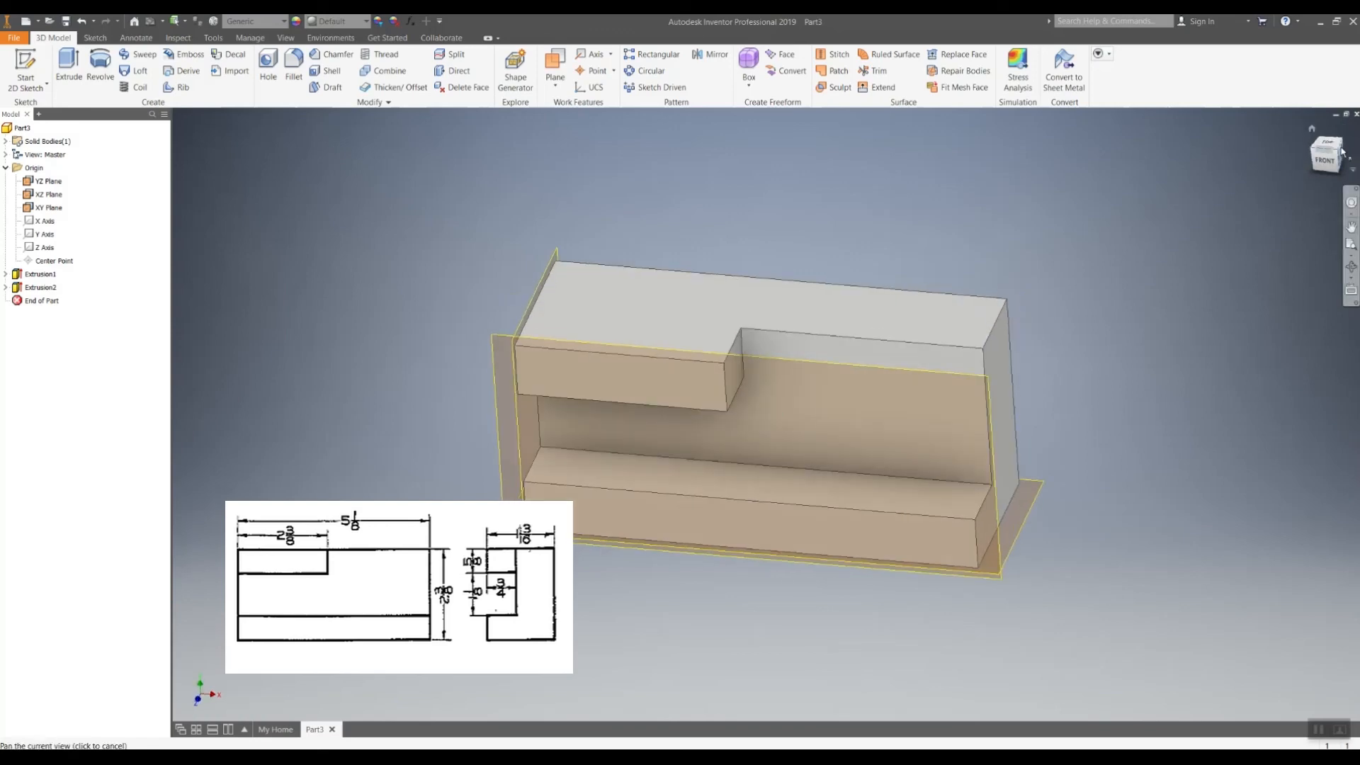
click(1338, 153)
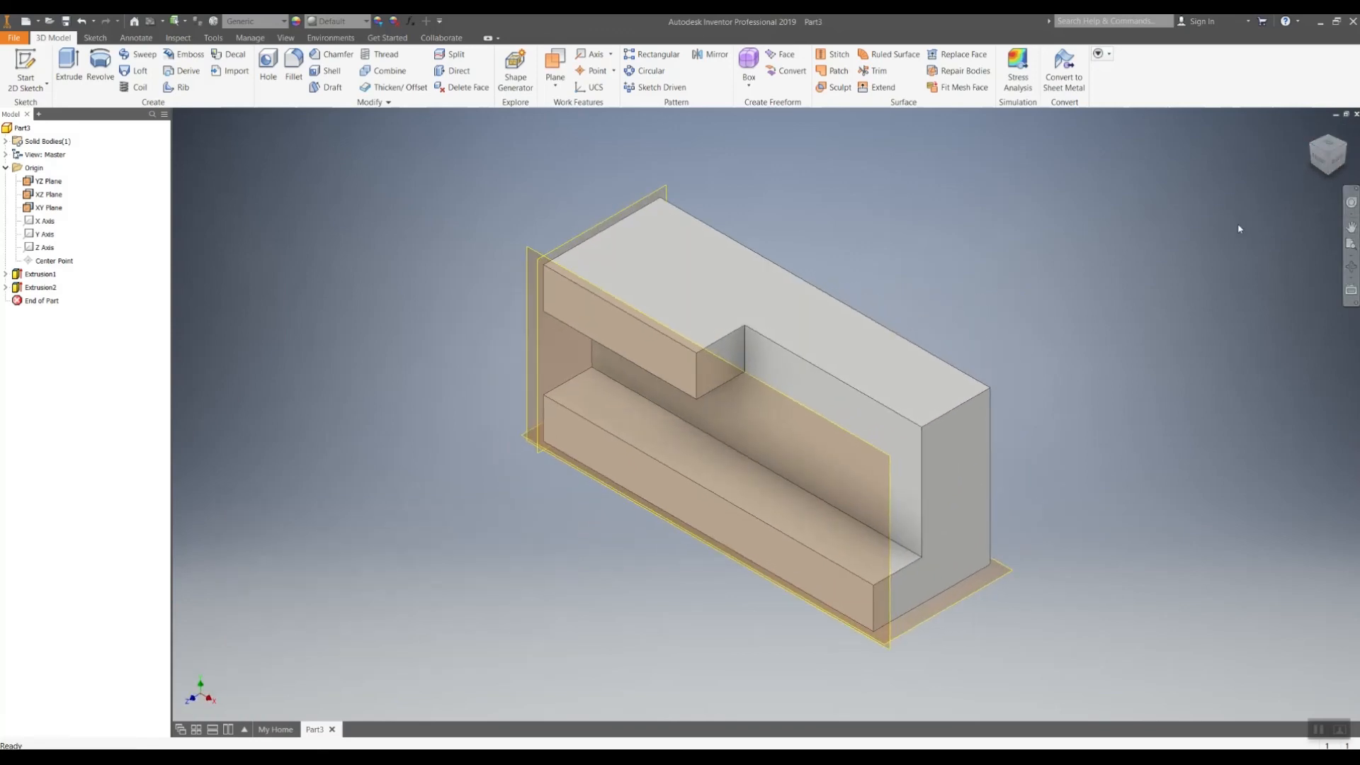